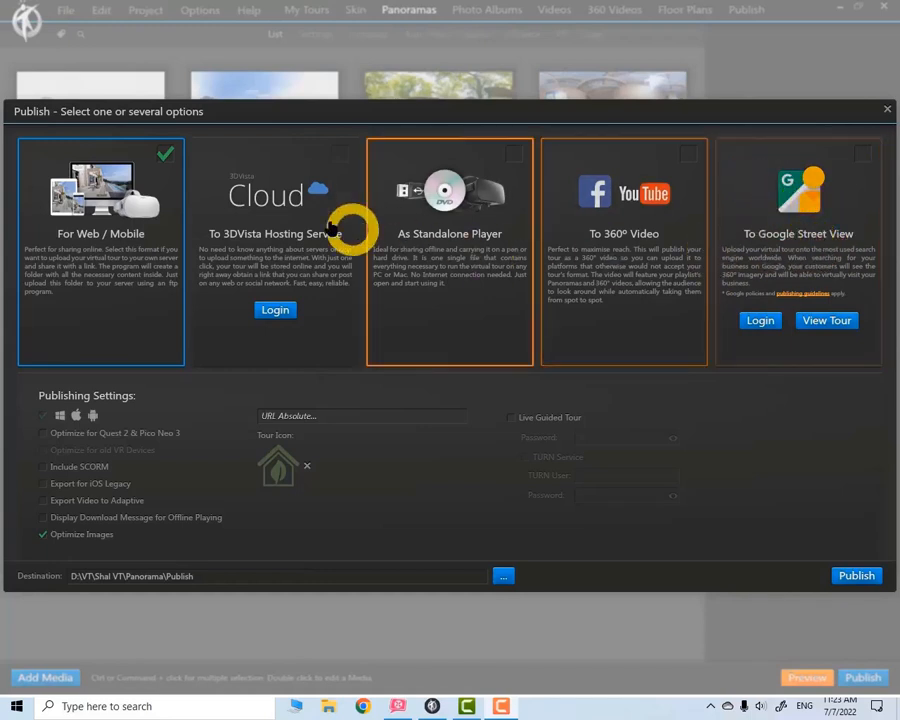
Switch the publishing target from Web / Mobile to Google Street View and authorise 3DVista Publisher with the Google account.
left_click(166, 155)
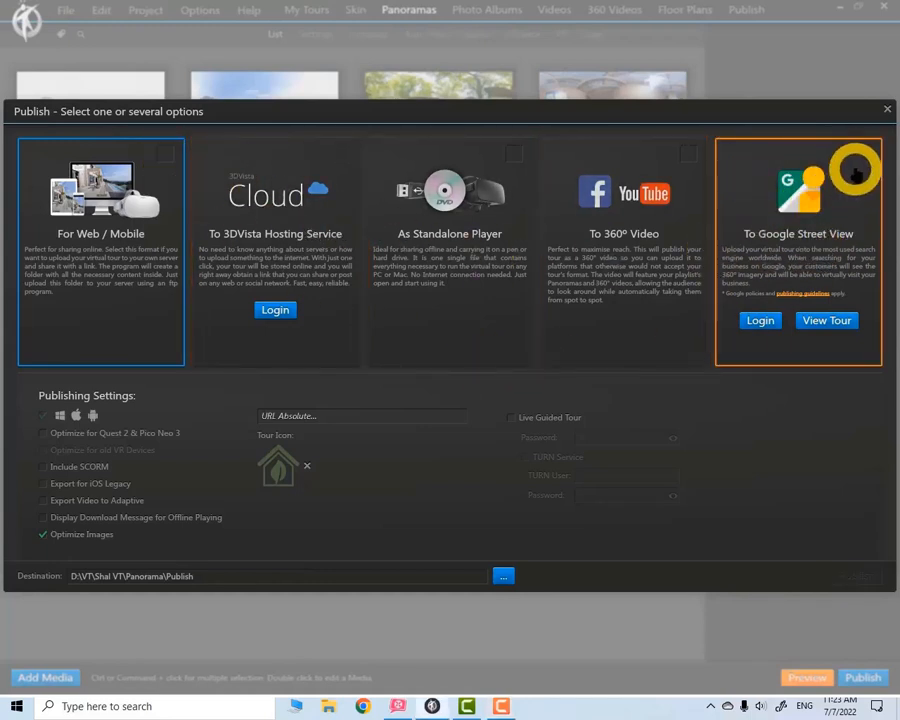
left_click(862, 155)
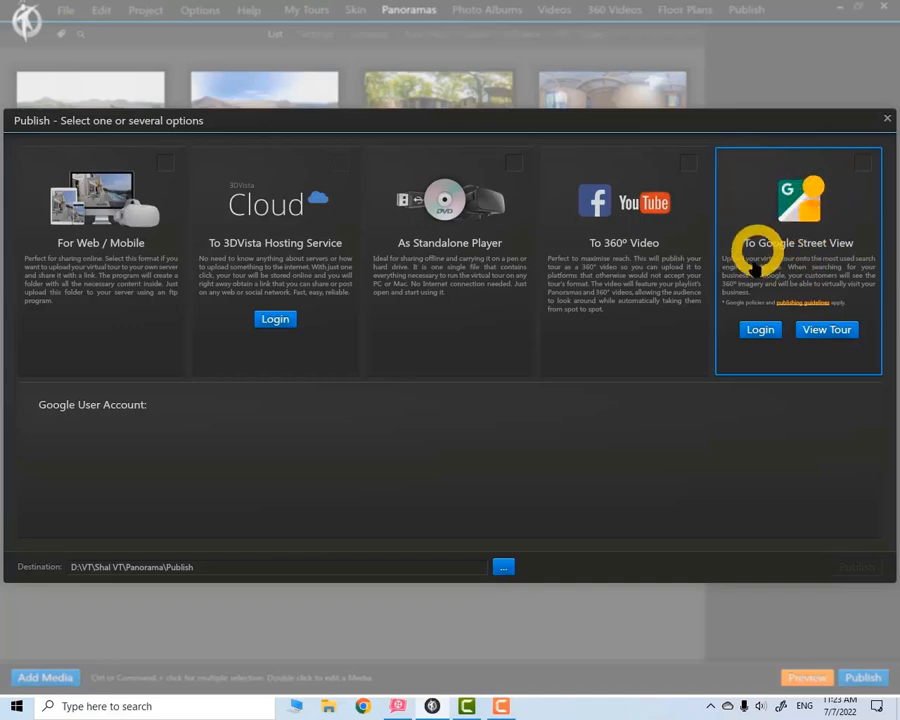
left_click(760, 330)
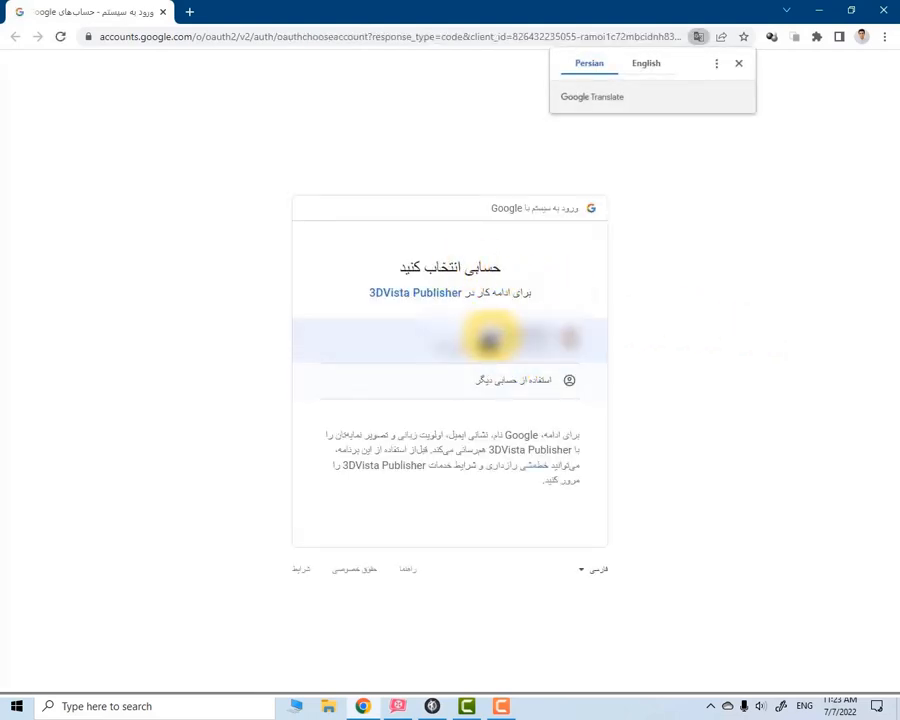
left_click(524, 343)
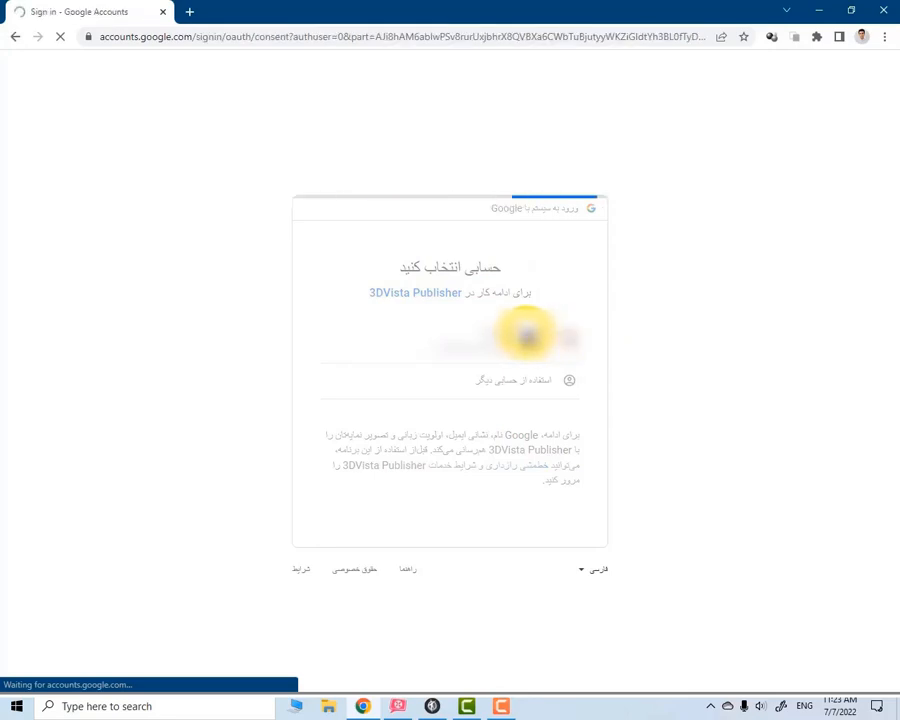
left_click(516, 538)
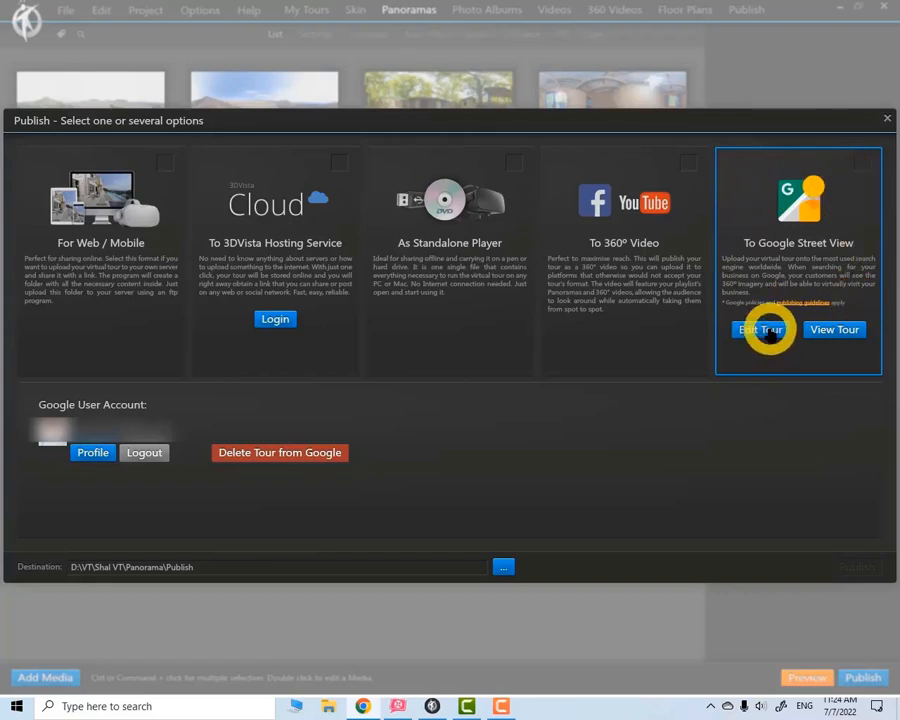
Open the Street View tour for editing and switch its map to satellite imagery.
left_click(762, 330)
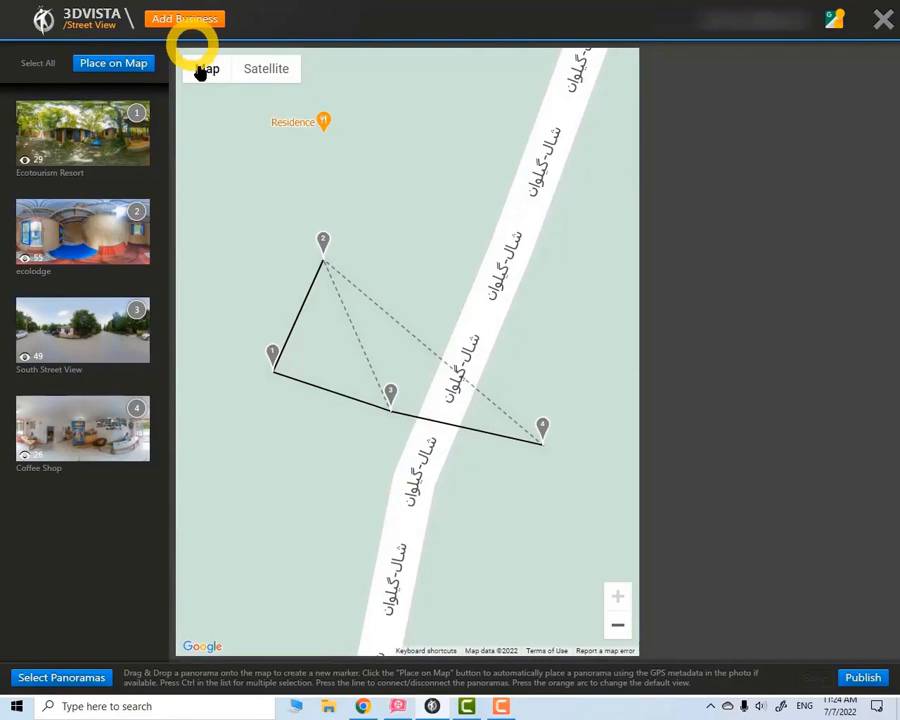
mouse_move(204, 70)
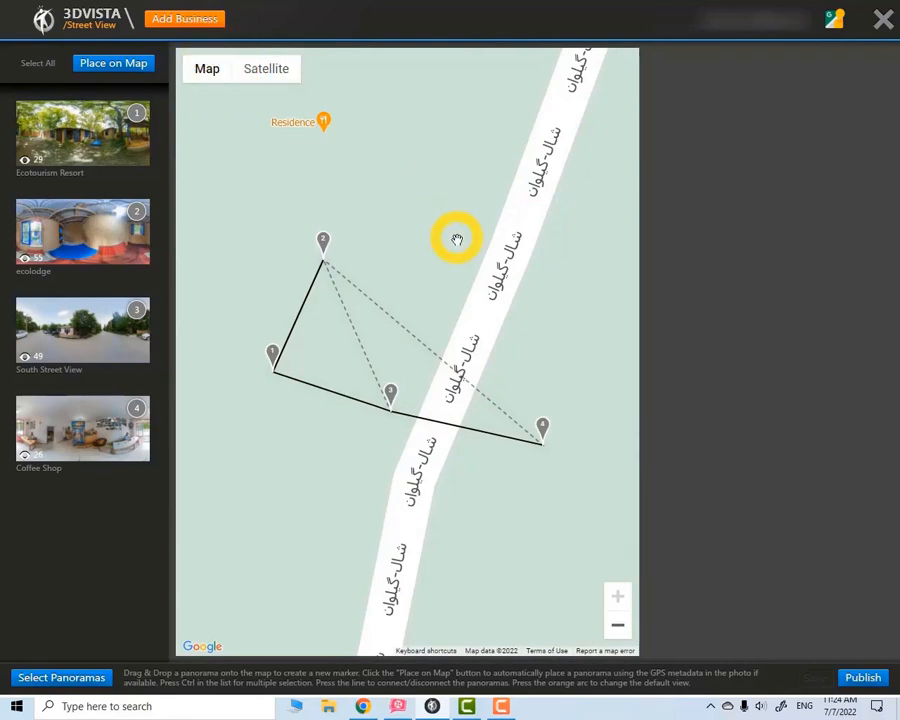
left_click(266, 72)
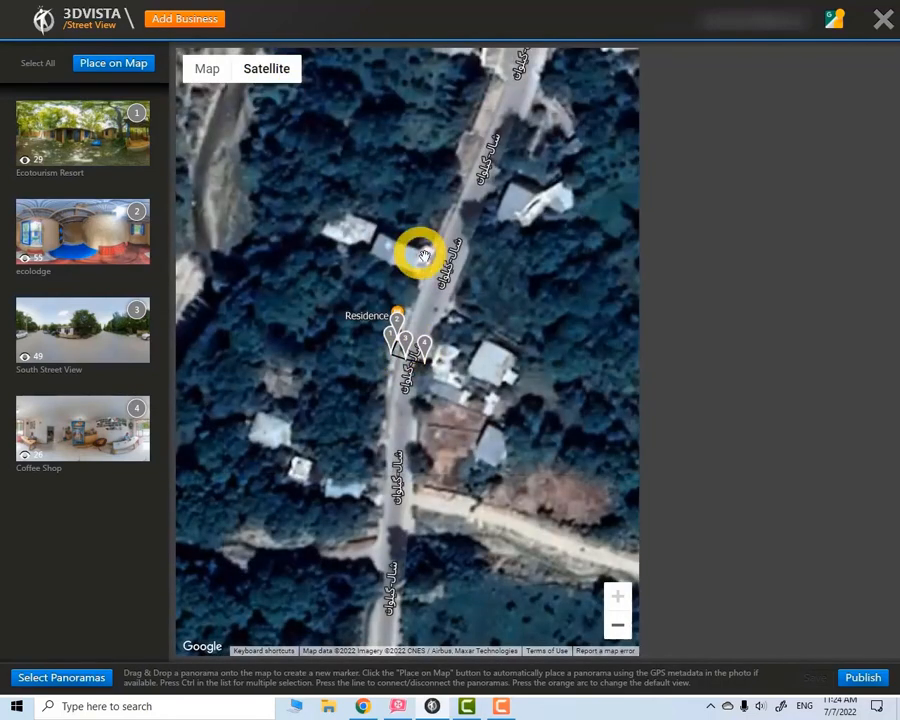
scroll(512, 317, "down", 1)
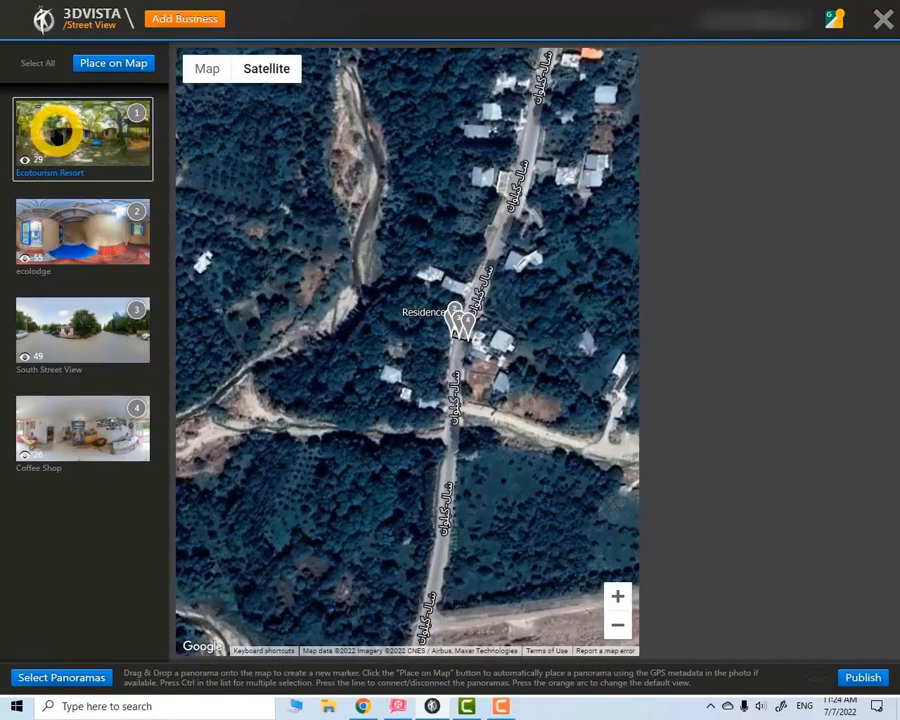
Deselect Ecotourism Resort, ecolodge, South Street View and Coffee Shop from the tour's panorama selection.
left_click(55, 130)
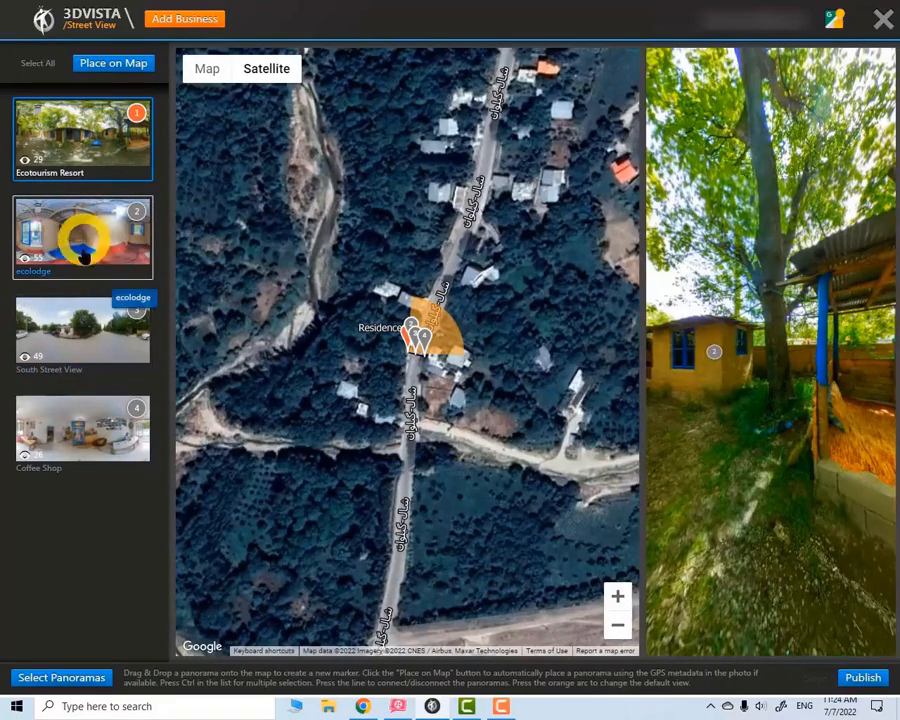
left_click(68, 428, "shift")
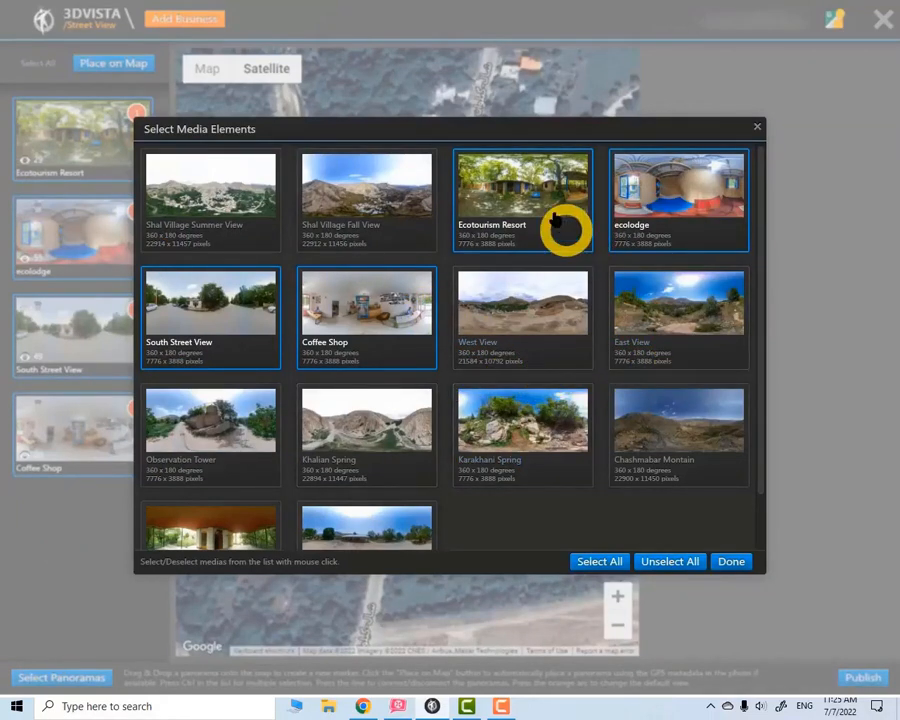
left_click(671, 204)
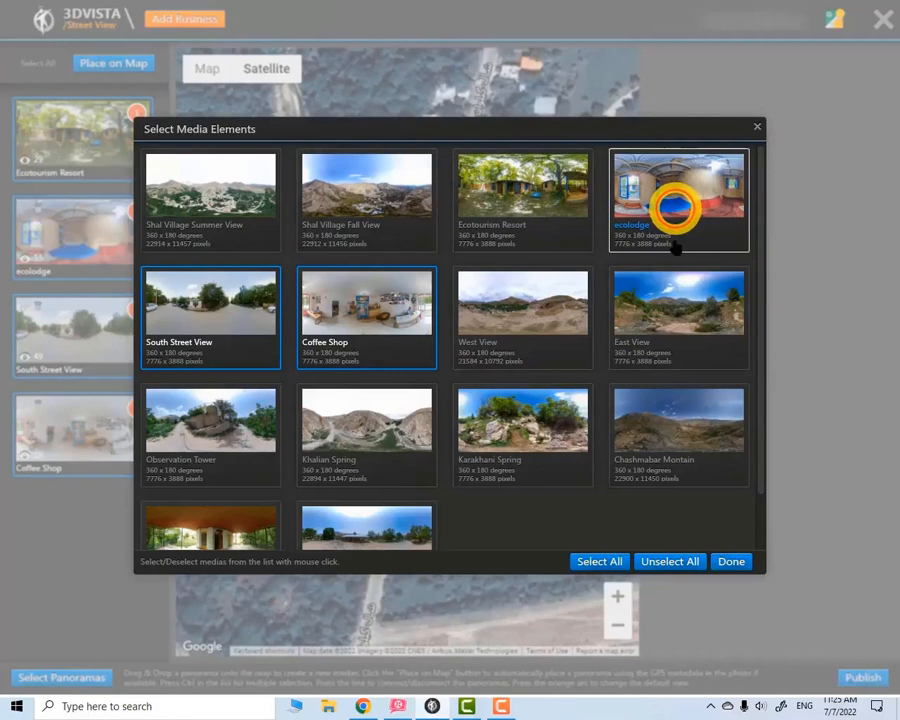
left_click(211, 345)
left_click(356, 328)
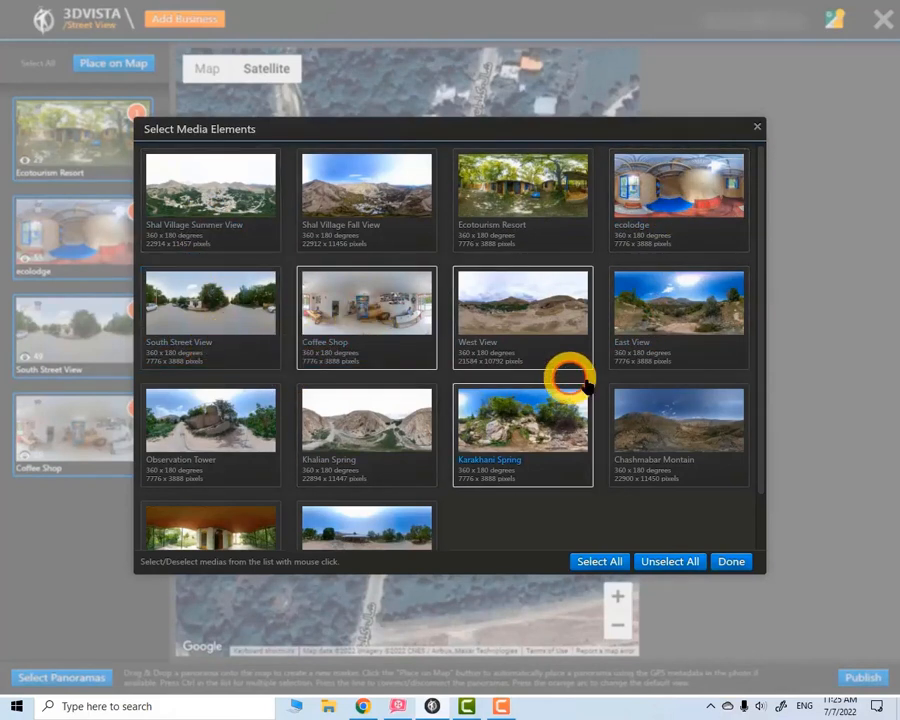
Include Shal Village Summer View, West View, East View, Observation Tower, Khalian Spring, Karakhani Spring, Chashmabar Montain, Temple Abolghasem and Temple Khezr in the Street View tour.
left_click(196, 197)
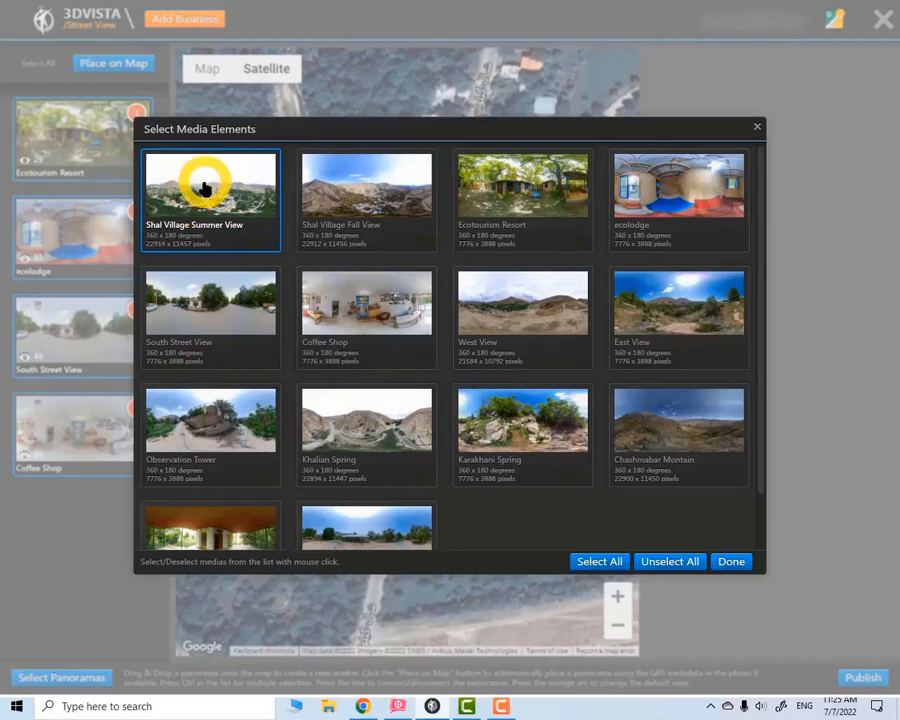
left_click(516, 314)
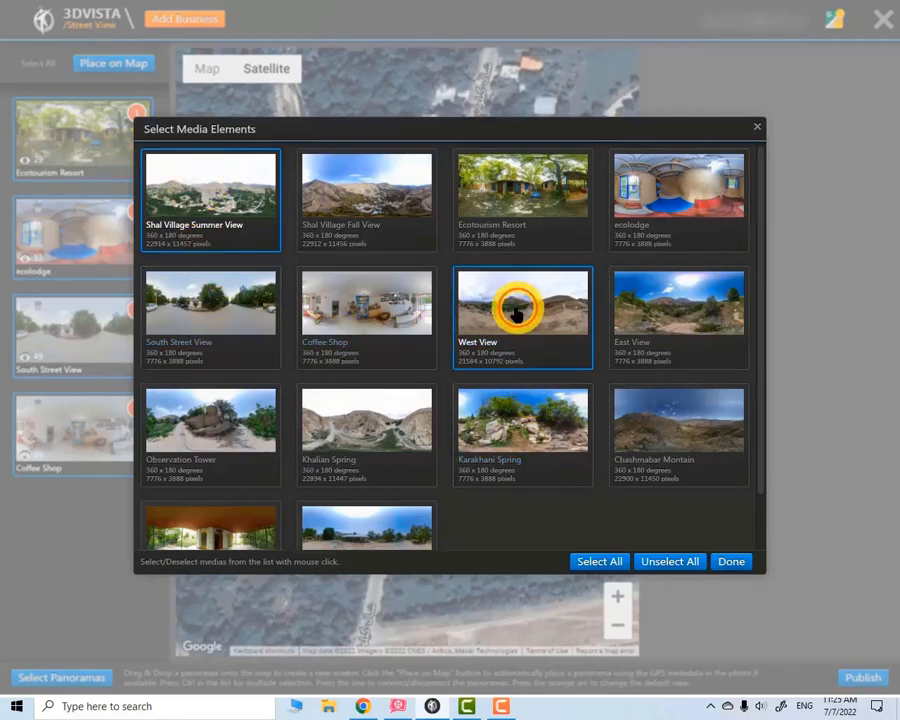
left_click(686, 328)
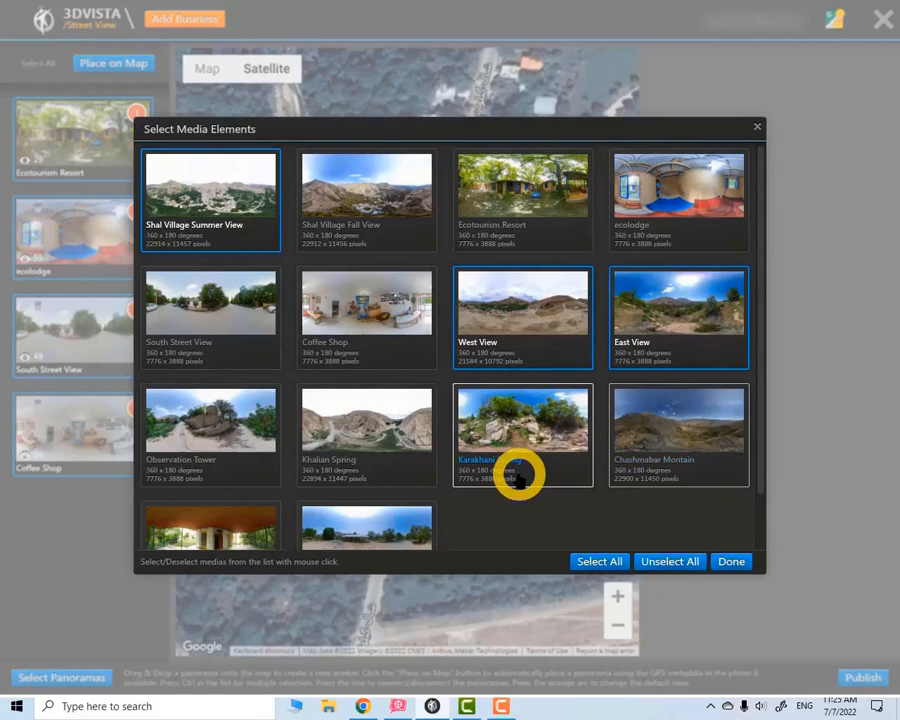
left_click(195, 430)
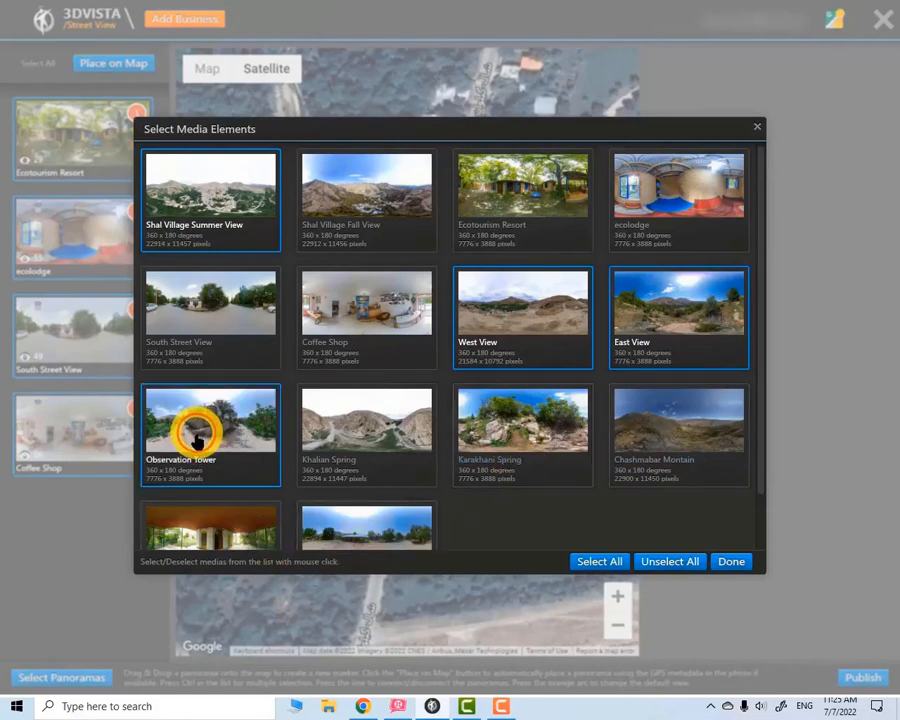
left_click(368, 472)
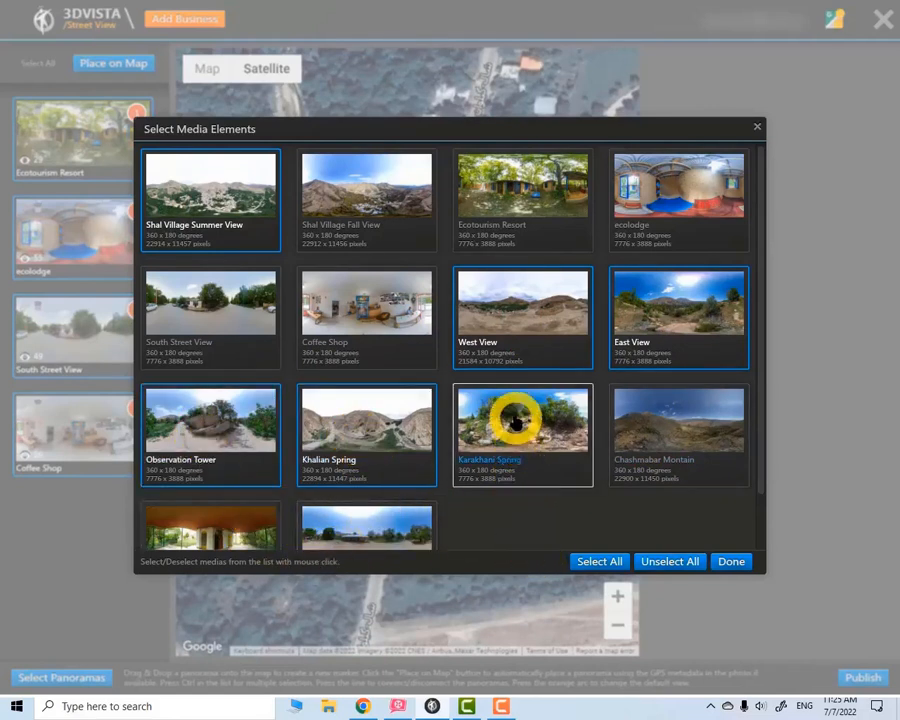
left_click(514, 418)
left_click(671, 422)
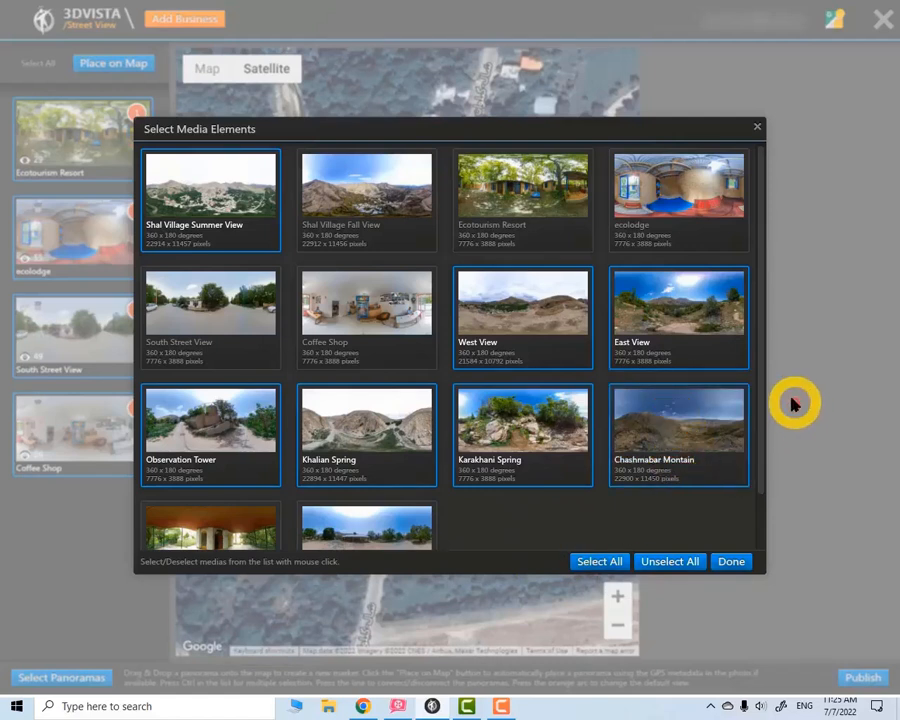
left_click_drag(762, 375, 759, 446)
left_click(225, 482)
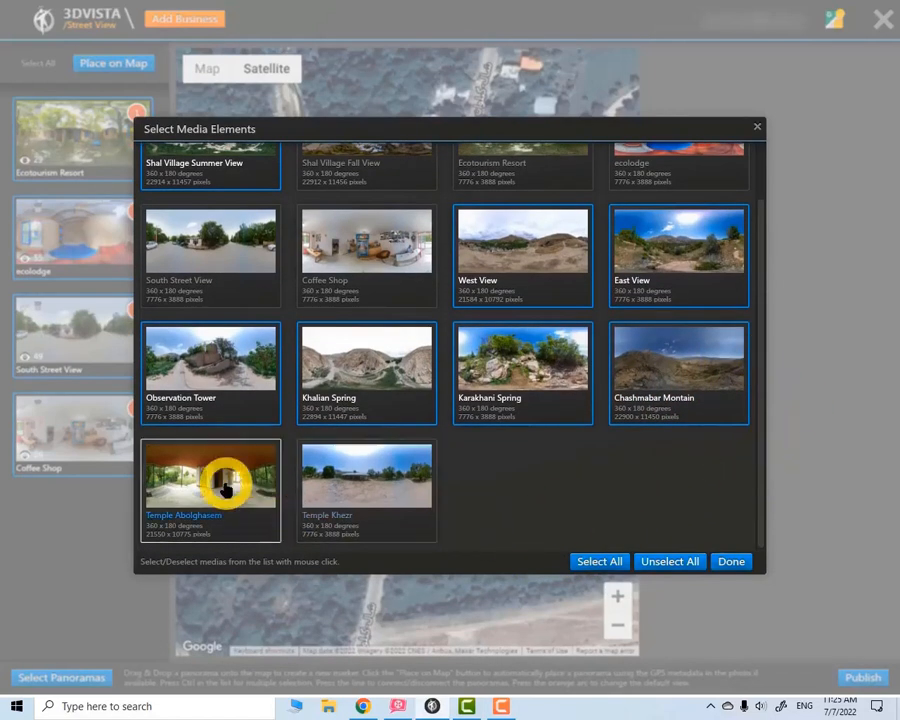
left_click(372, 478)
left_click(736, 562)
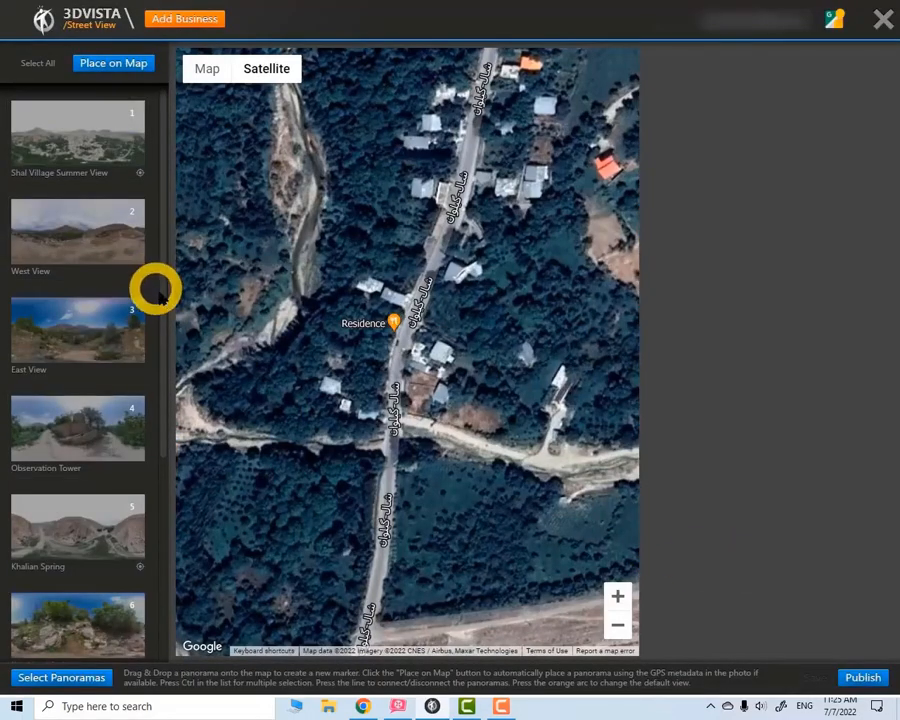
Place the Shal Village Summer View panorama on the map between the river and the main road, and try turning its default view direction.
left_click(81, 134)
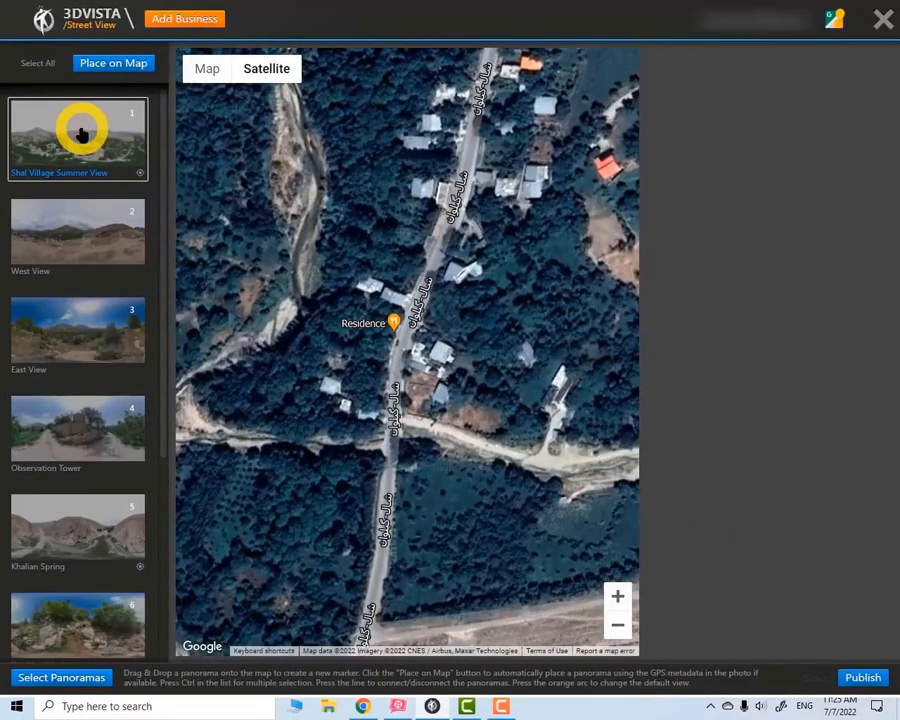
left_click_drag(343, 229, 331, 292)
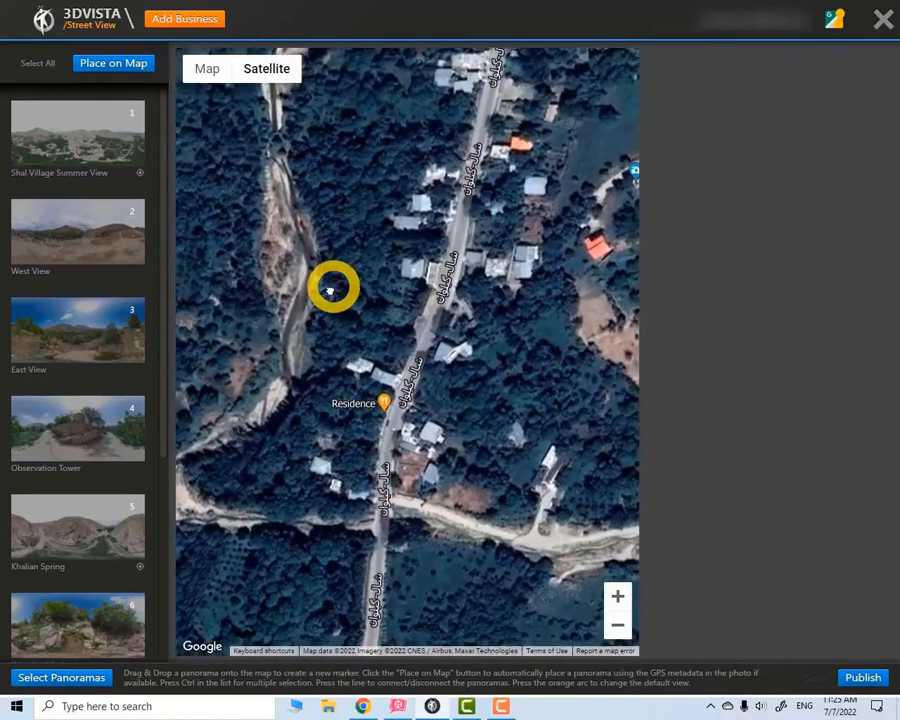
left_click_drag(122, 165, 108, 145)
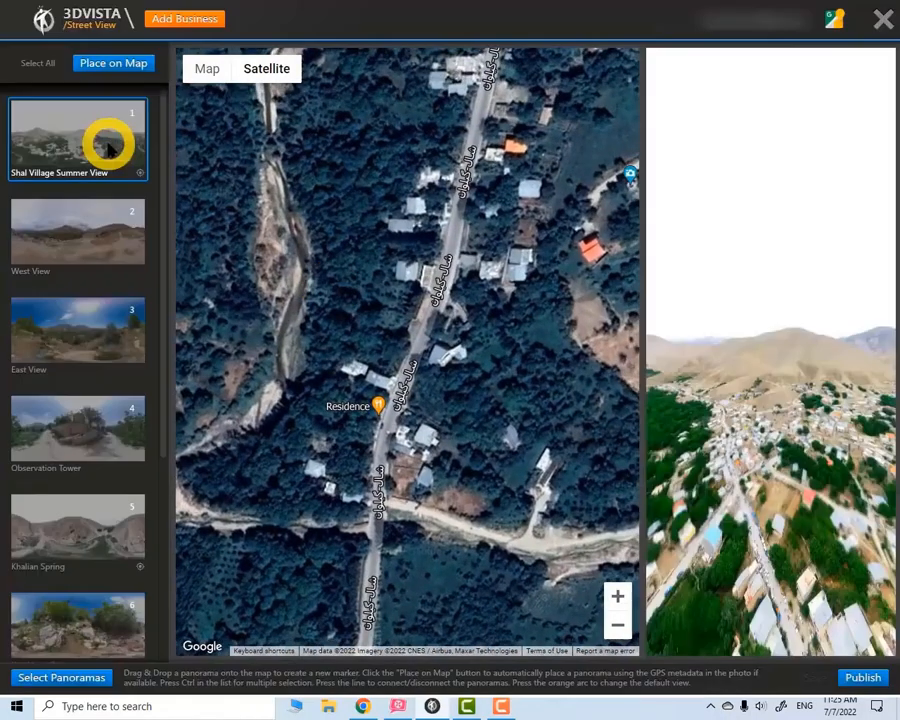
left_click_drag(792, 400, 698, 438)
scroll(512, 364, "down", 2)
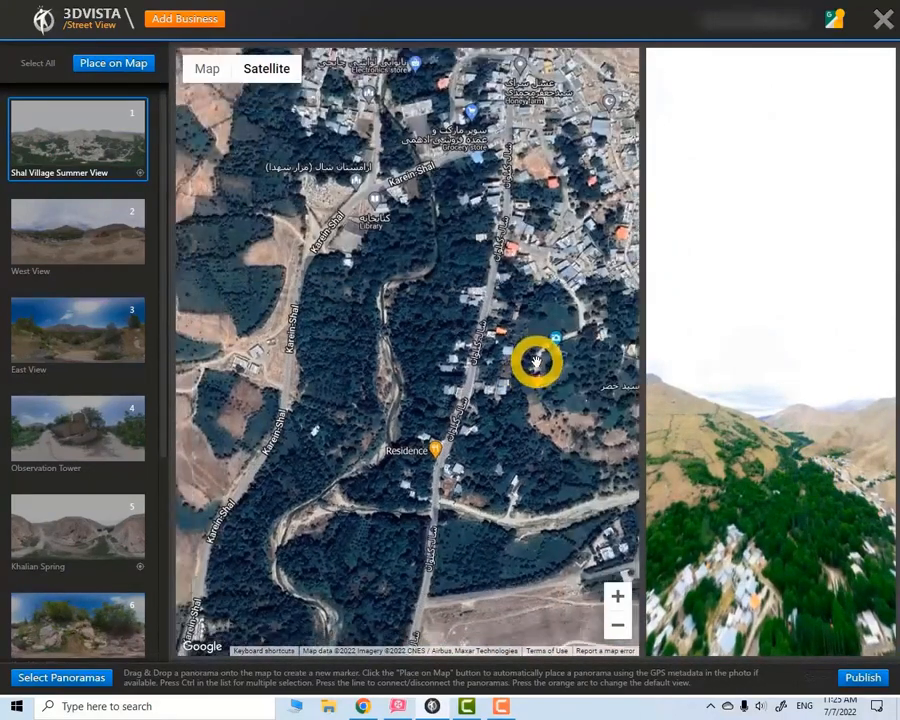
scroll(537, 361, "down", 1)
left_click_drag(543, 333, 536, 366)
scroll(485, 331, "up", 1)
left_click_drag(477, 325, 456, 370)
left_click_drag(62, 147, 439, 378)
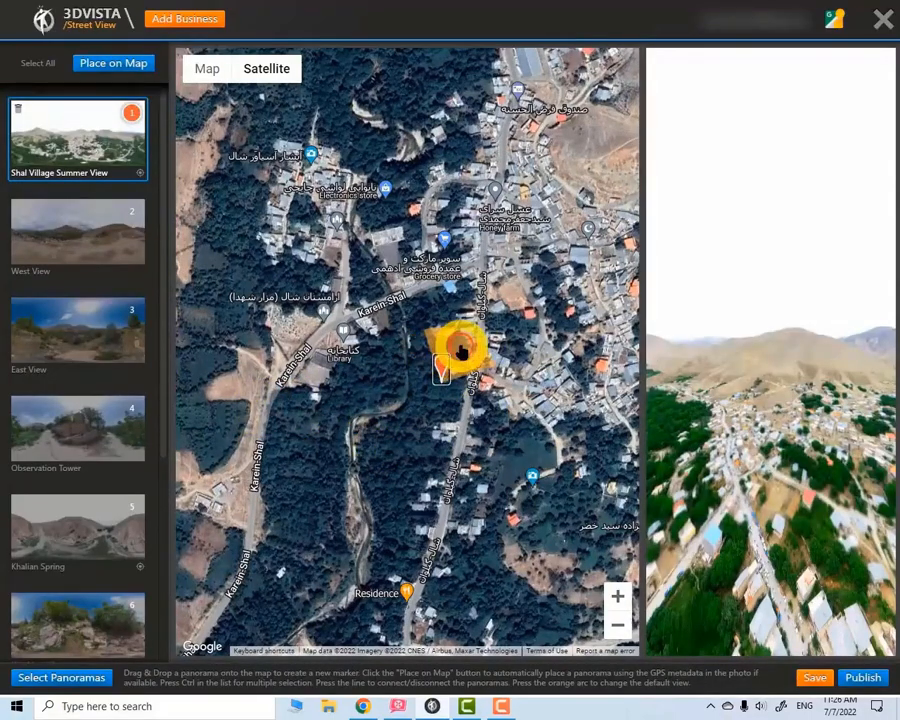
left_click_drag(460, 348, 448, 340)
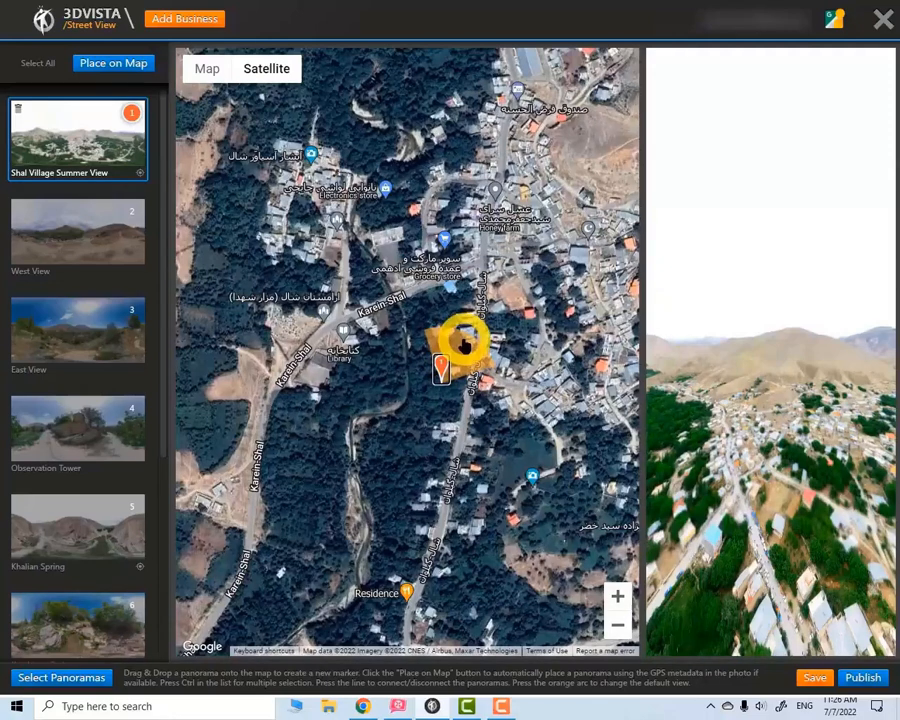
left_click_drag(465, 343, 547, 422)
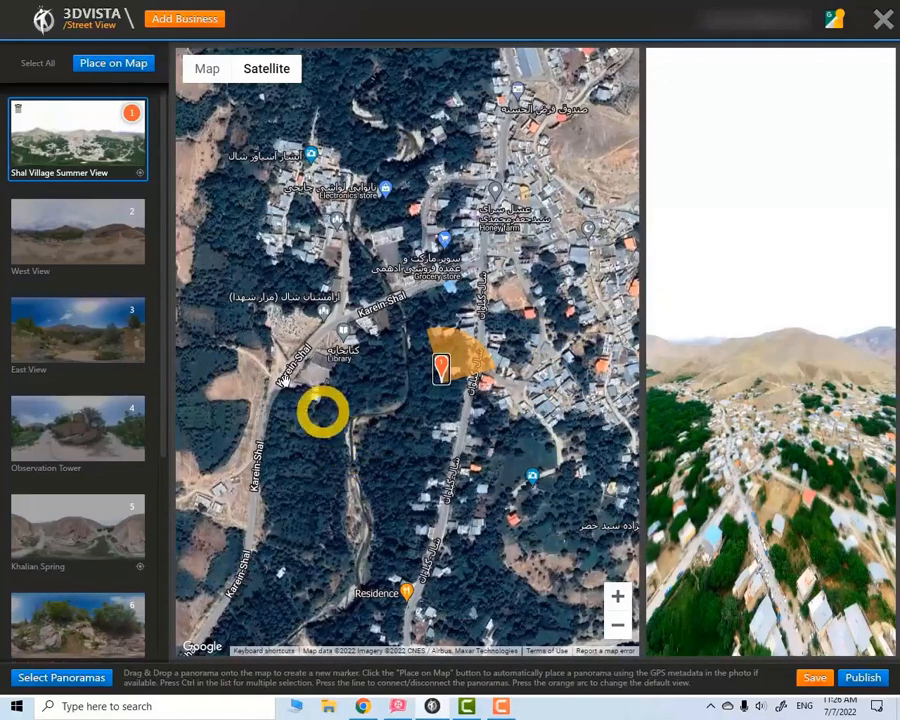
Place the West View panorama on the bare hill northeast of the Honey farm.
left_click(80, 248)
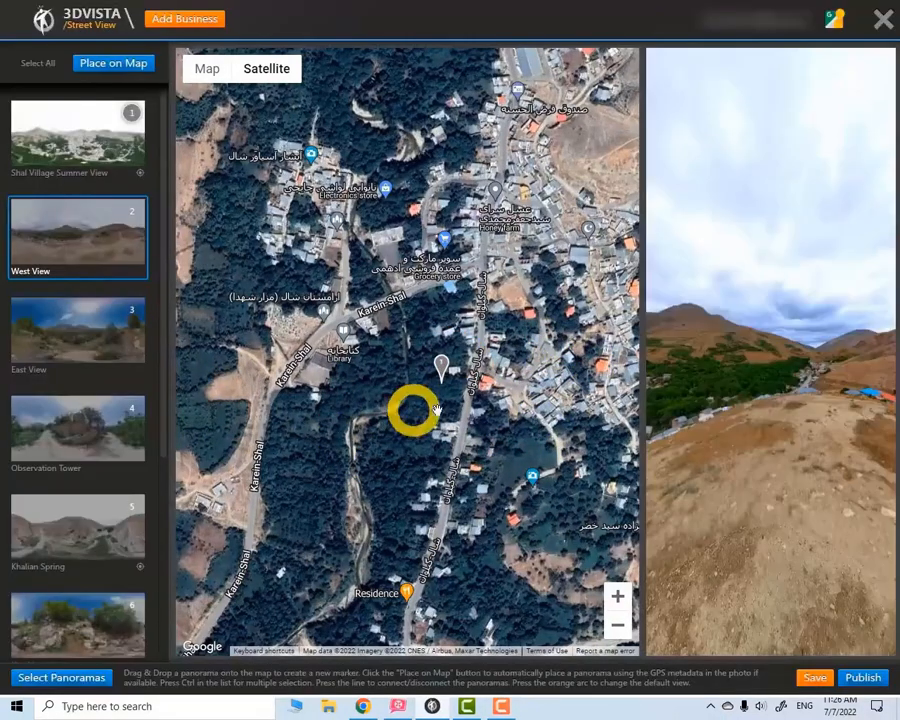
left_click_drag(540, 310, 422, 457)
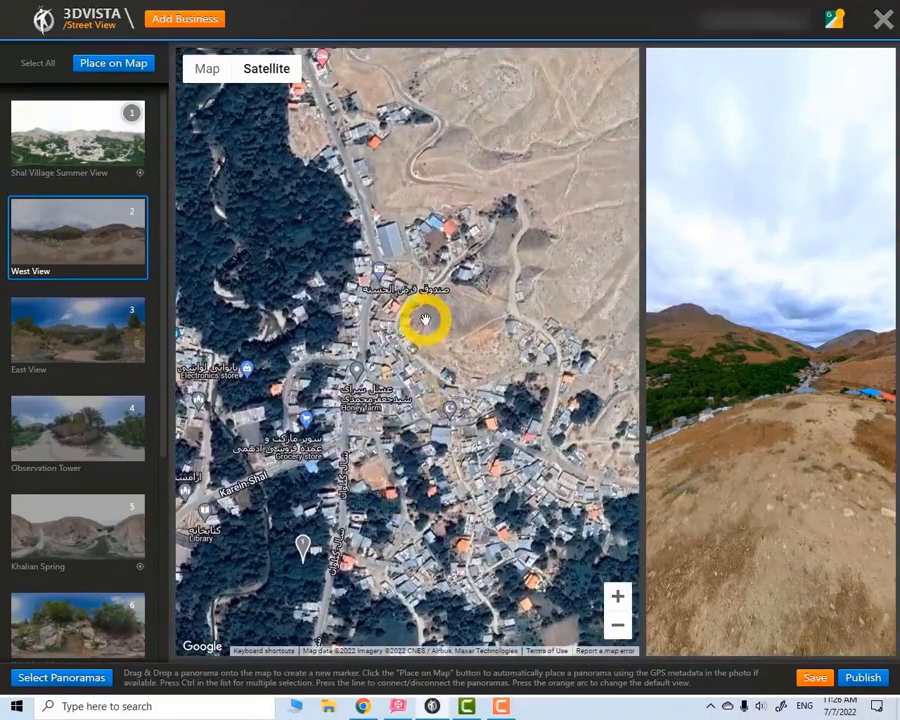
scroll(430, 320, "up", 2)
mouse_move(97, 210)
left_mouse_down()
mouse_move(161, 281)
mouse_move(452, 324)
left_mouse_up()
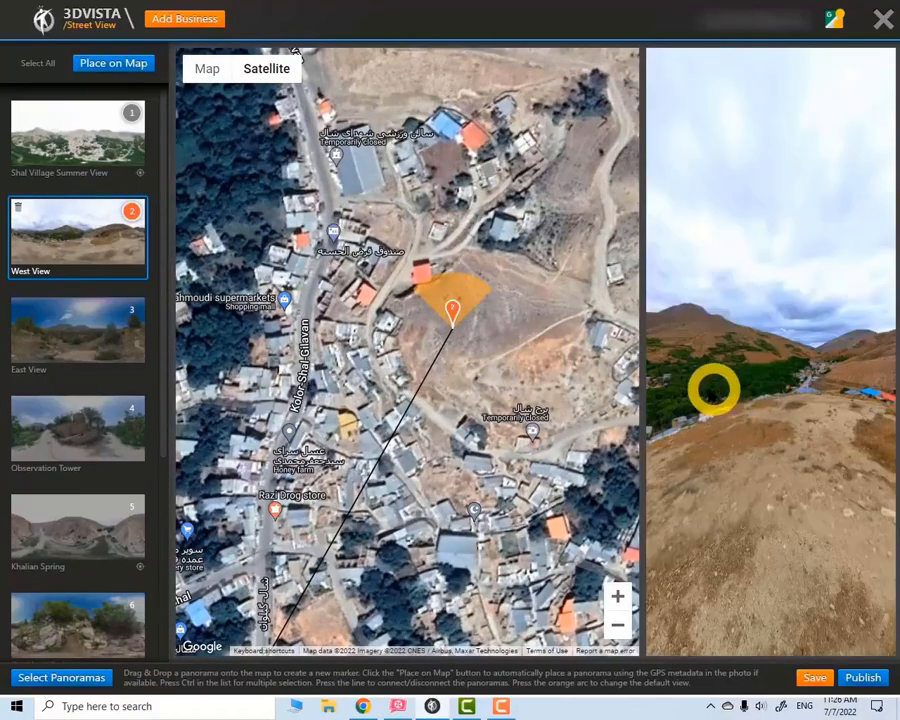
Turn the West View panorama's default view westward to face the mountain peak, and check its direction against the surrounding terrain.
left_click_drag(688, 391, 705, 330)
left_click(432, 302)
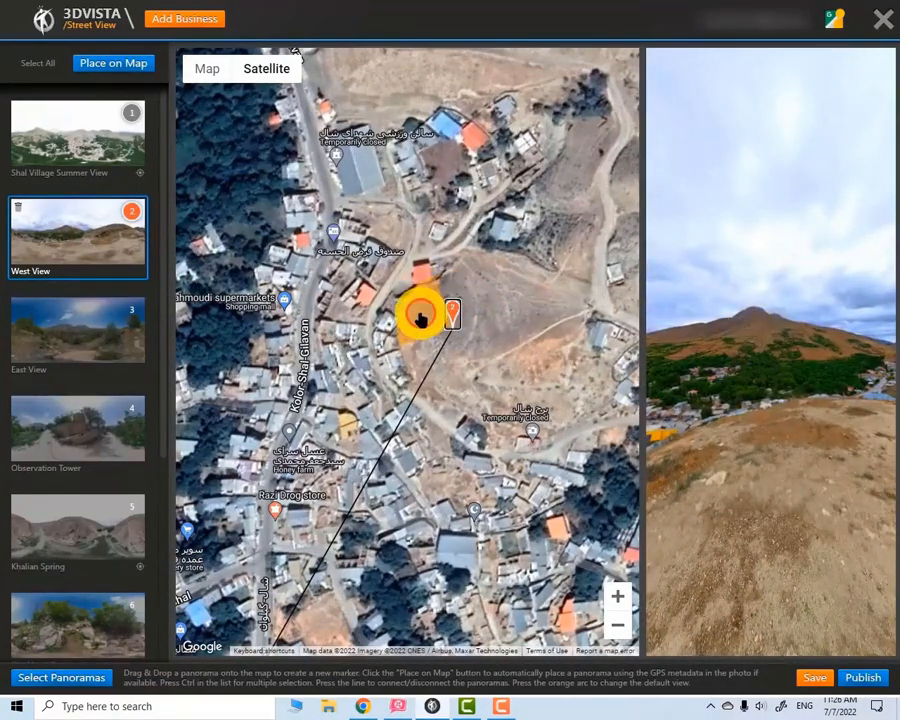
scroll(425, 314, "down", 3)
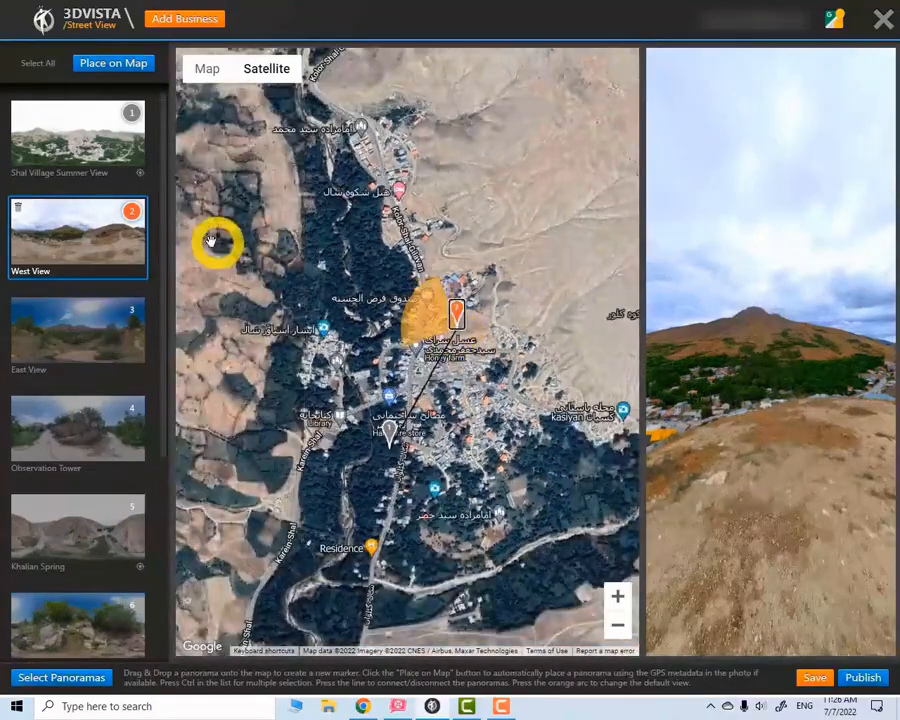
scroll(489, 367, "down", 2)
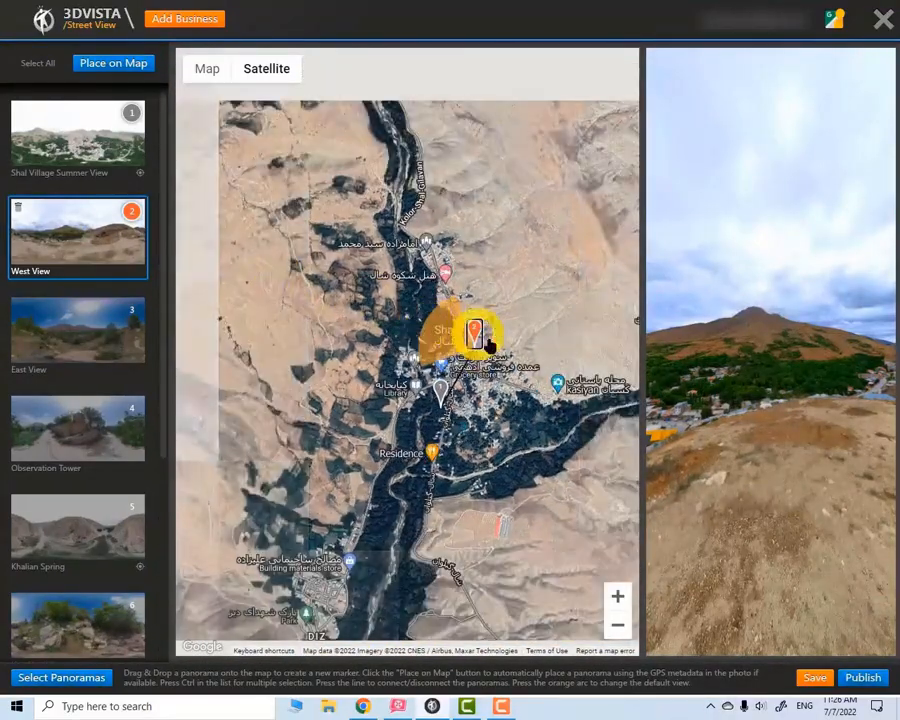
scroll(511, 347, "up", 5)
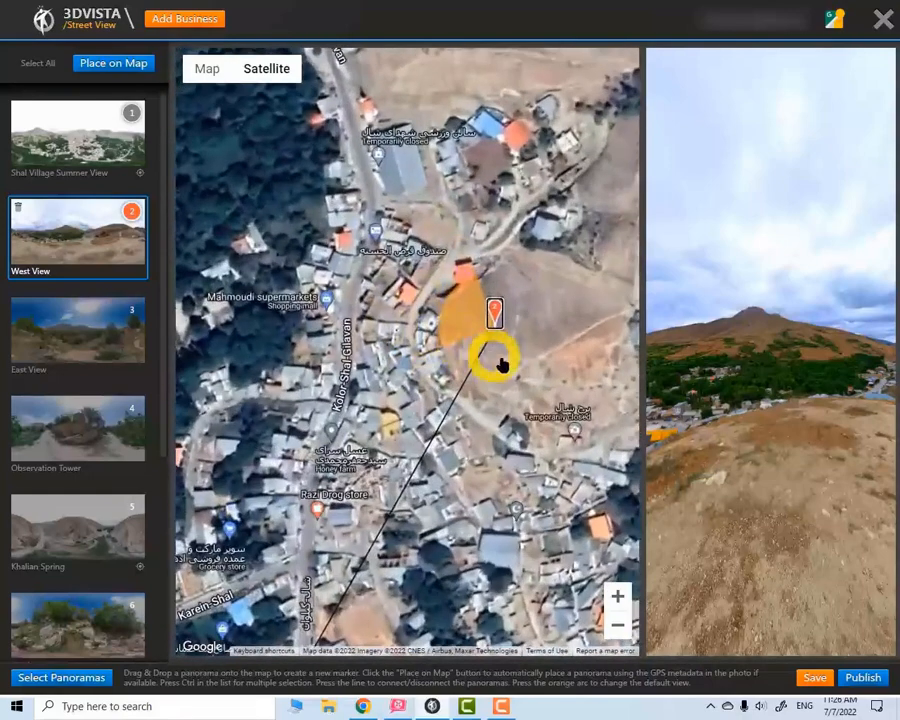
Disconnect the West View marker from the Shal Village Summer View marker and turn its default view direction west-northwest.
scroll(510, 362, "up", 2)
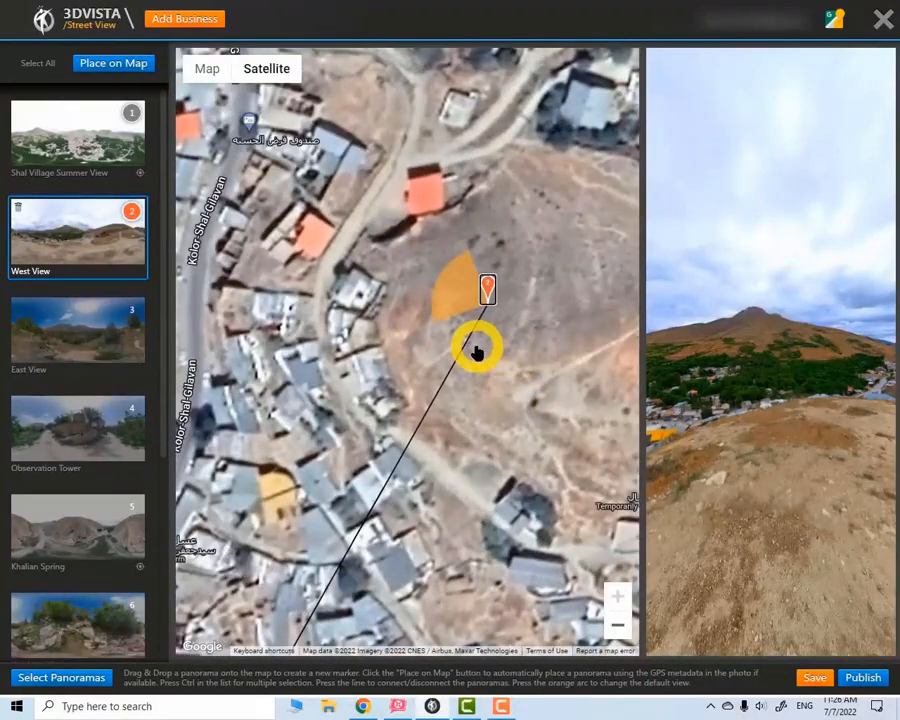
left_click_drag(459, 355, 459, 355)
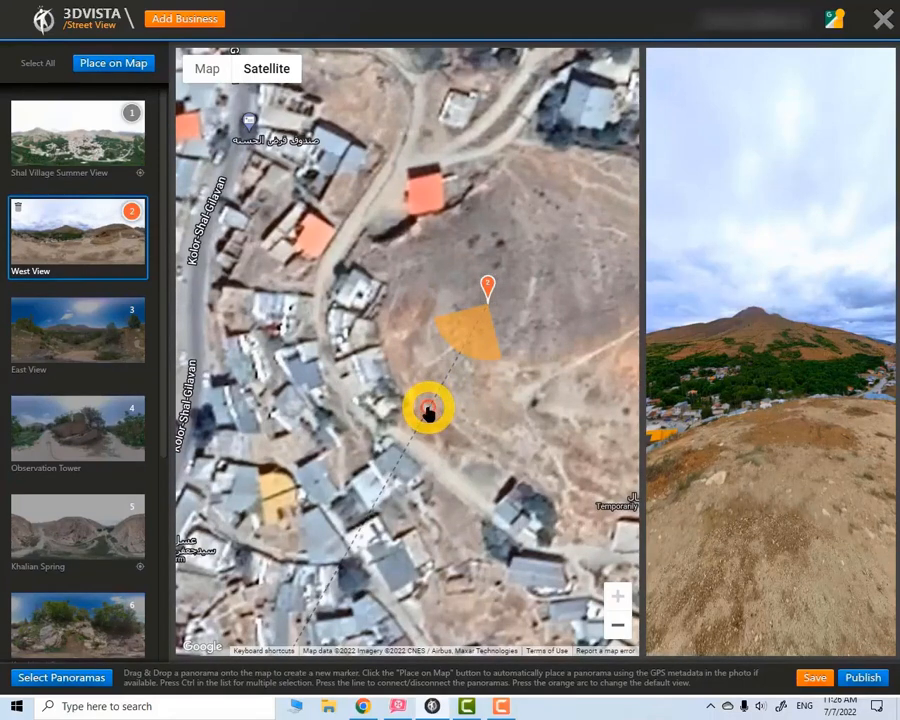
mouse_move(479, 338)
left_mouse_down()
mouse_move(436, 305)
mouse_move(435, 290)
left_mouse_up()
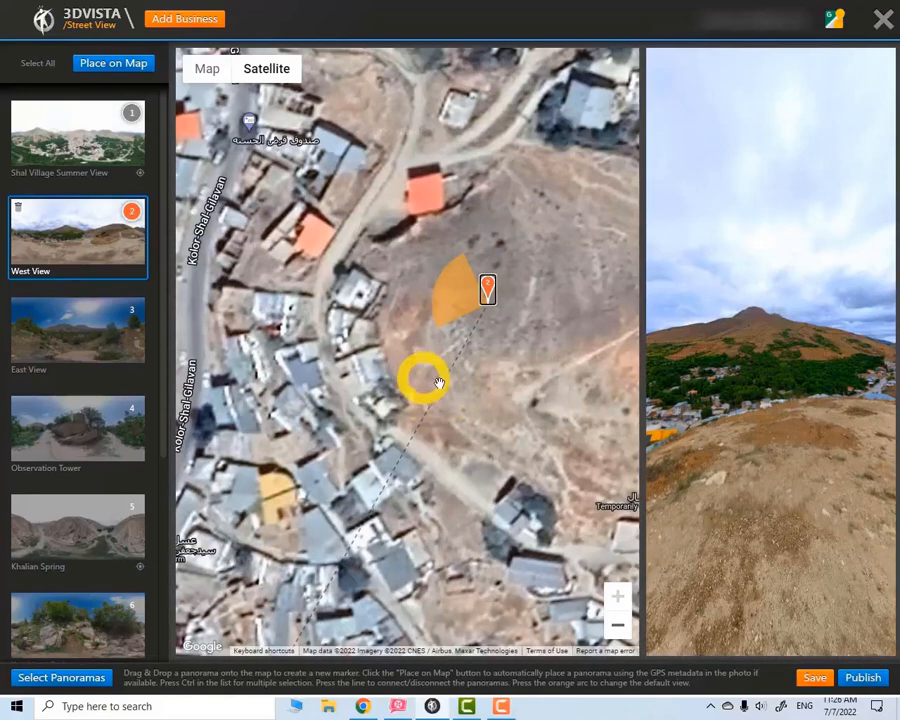
Place the East View panorama on the edge of the bare field northwest of the village houses, and turn its default view southeast.
scroll(512, 452, "down", 5)
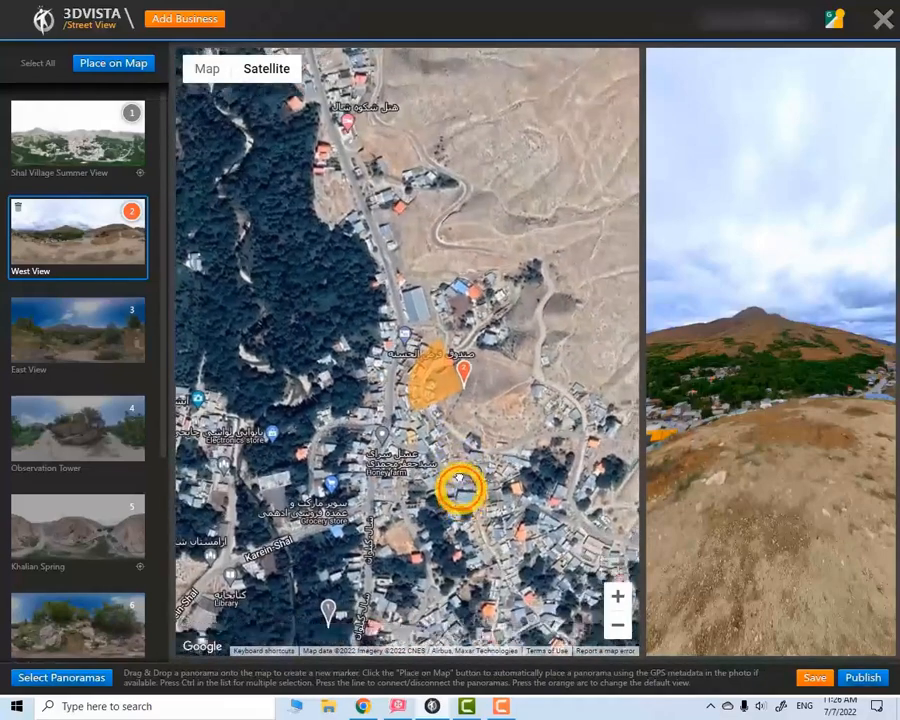
left_click_drag(459, 486, 452, 420)
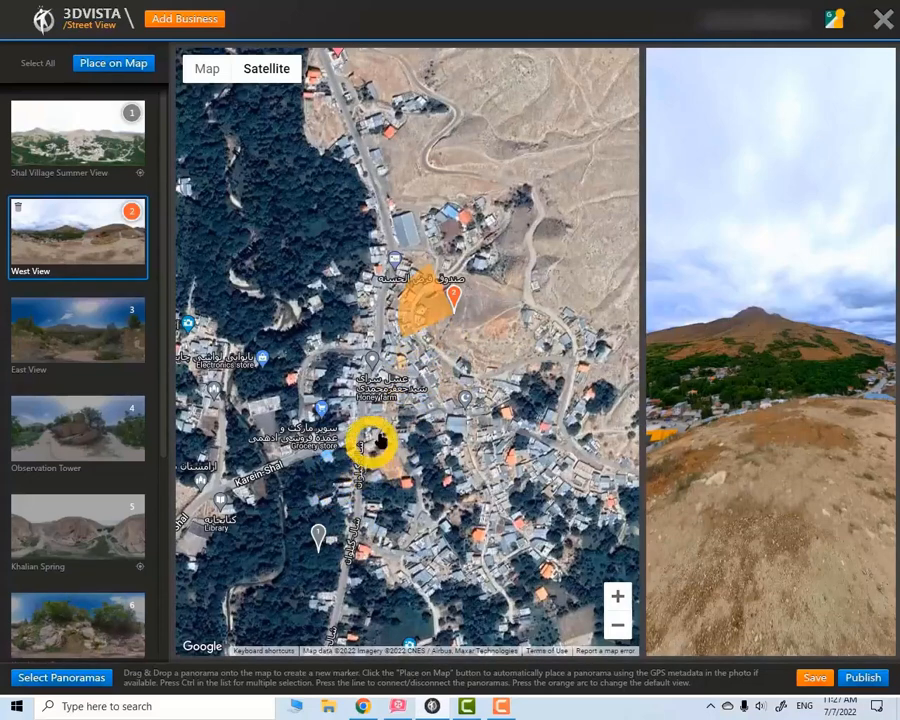
scroll(376, 402, "up", 1)
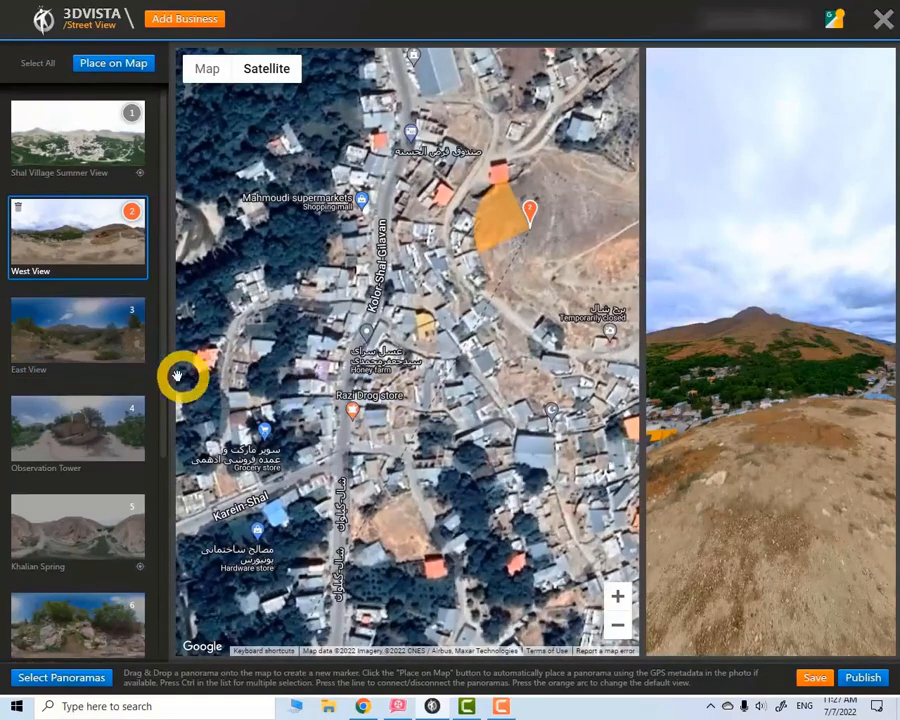
left_click(75, 328)
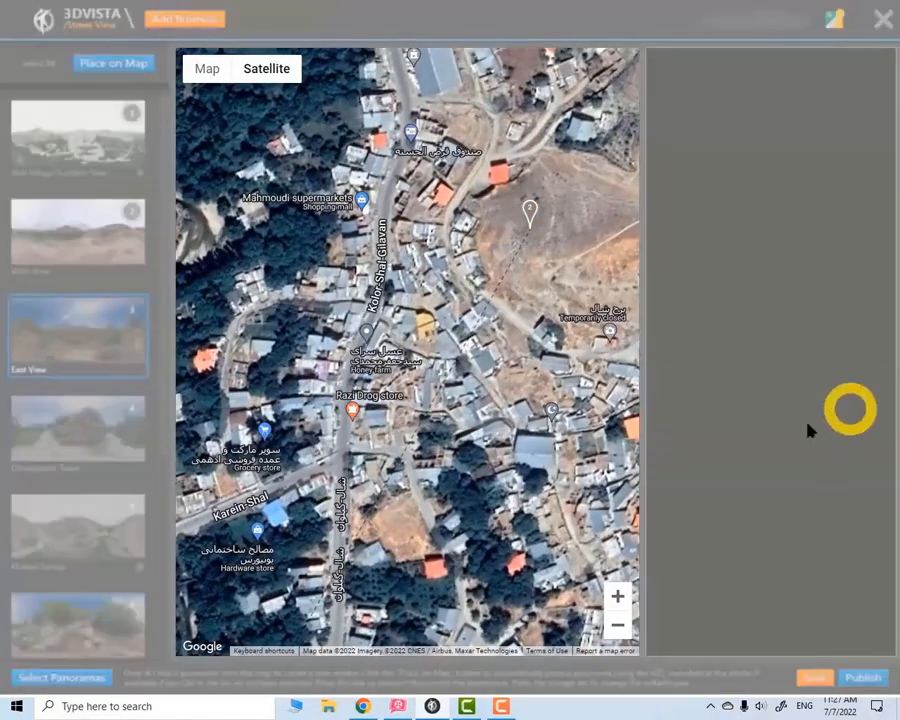
left_click_drag(798, 432, 714, 424)
left_click_drag(350, 306, 478, 375)
scroll(489, 466, "down", 1)
scroll(426, 402, "up", 2)
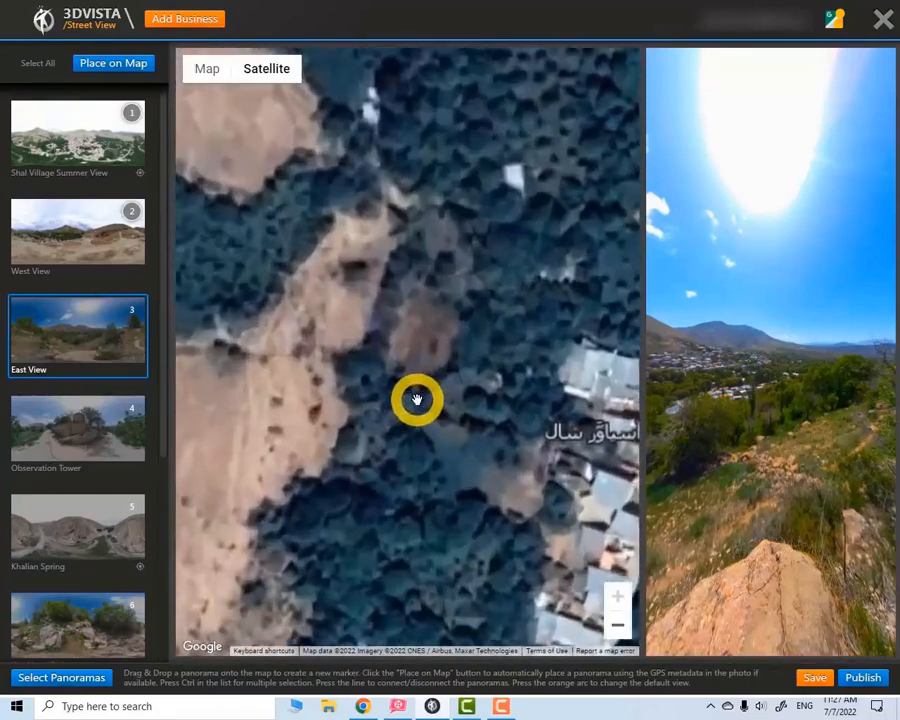
mouse_move(90, 331)
left_mouse_down()
mouse_move(350, 370)
mouse_move(344, 366)
left_mouse_up()
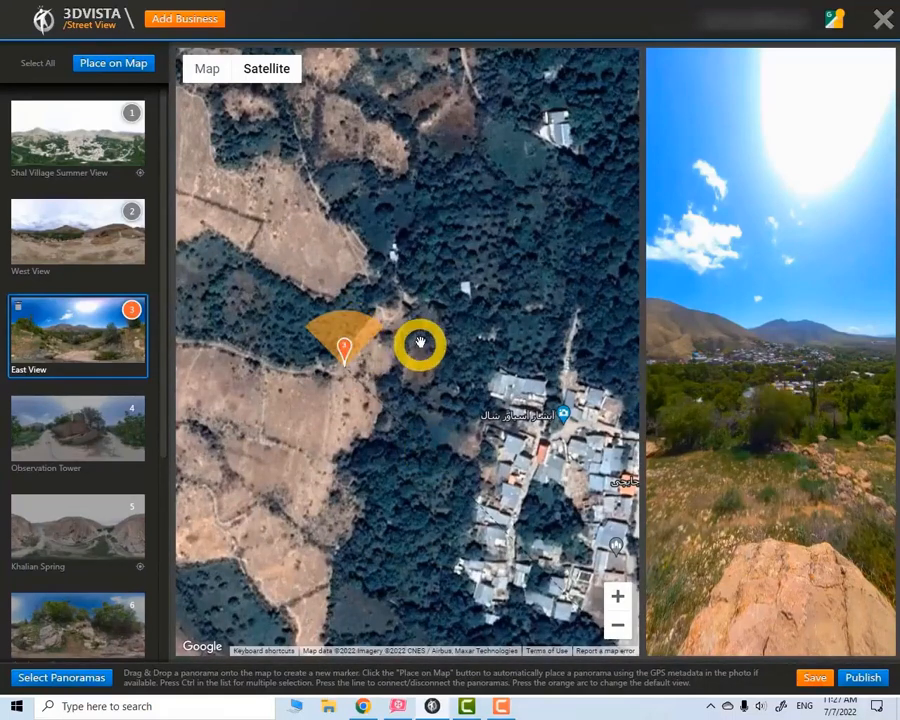
left_click_drag(366, 326, 385, 388)
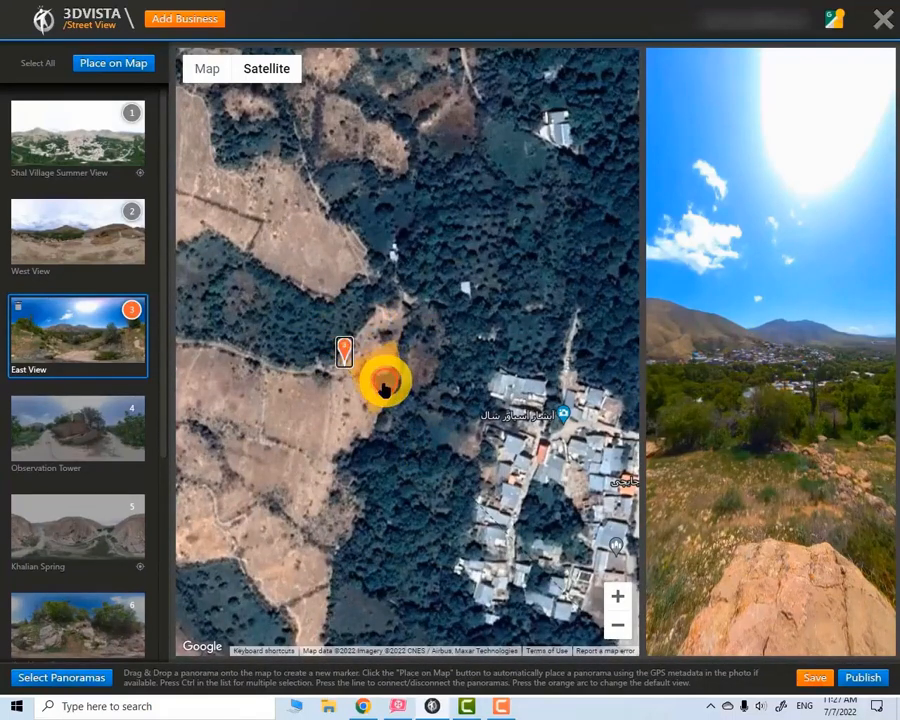
Place the Observation Tower panorama on the curved path beside the tower's landmark, and turn its default view south toward it.
left_click(82, 435)
left_click_drag(596, 582, 265, 315)
left_click_drag(498, 453, 366, 420)
left_click_drag(466, 491, 396, 350)
left_click_drag(420, 504, 402, 321)
scroll(455, 455, "up", 1)
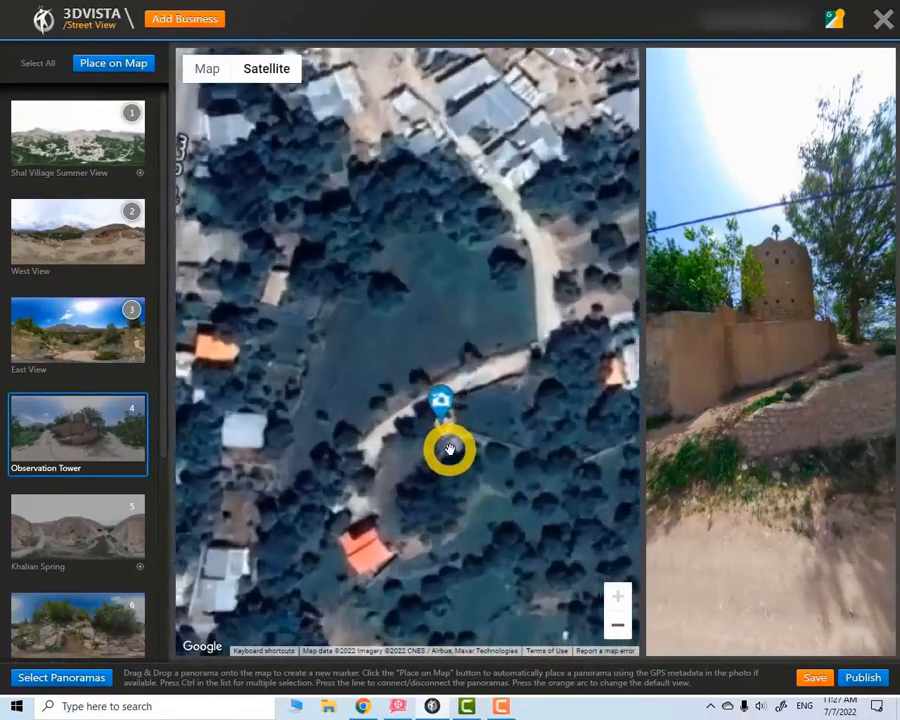
left_click_drag(112, 455, 442, 392)
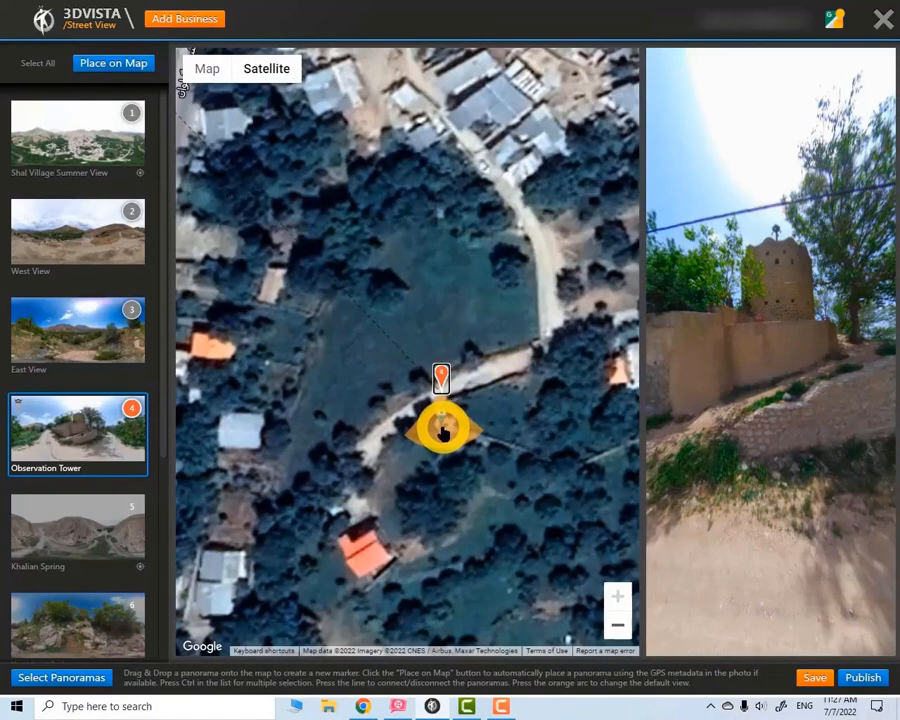
Place the Khalian Spring panorama in the stream valley just south of the spring's landmark, and disconnect its link to the neighbouring panorama.
scroll(76, 540, "down", 2)
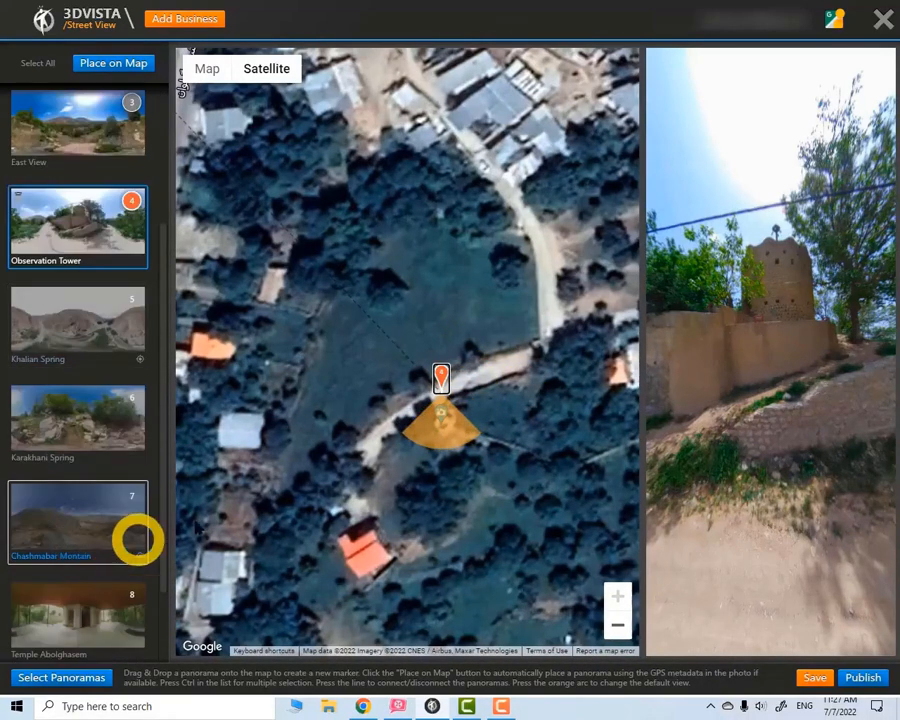
left_click(55, 325)
scroll(504, 366, "down", 3)
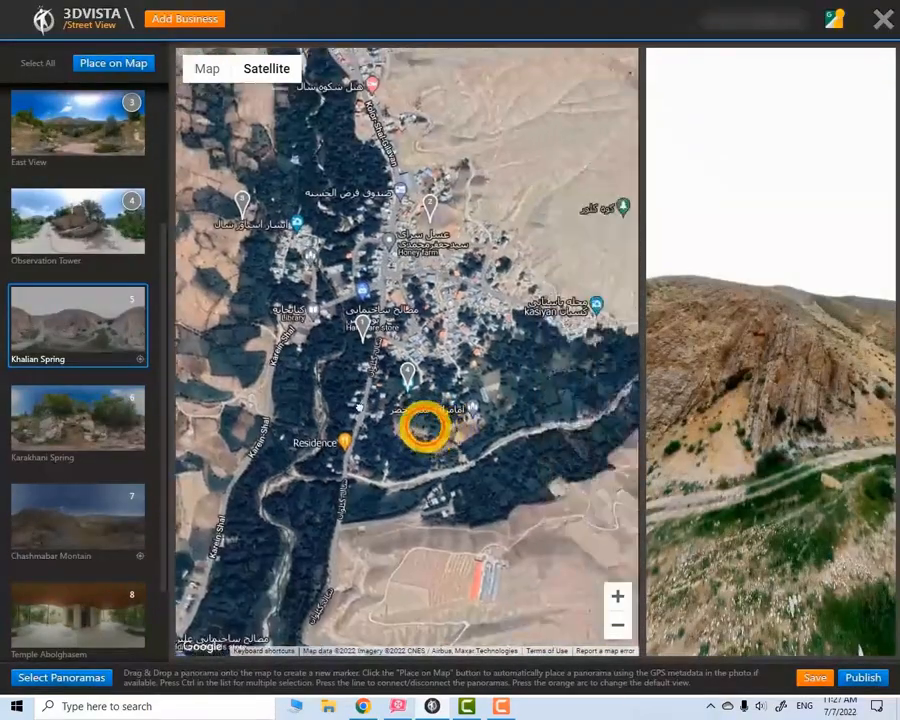
left_click_drag(424, 427, 339, 415)
left_click_drag(467, 318, 432, 370)
scroll(509, 319, "up", 1)
scroll(510, 320, "up", 1)
left_click_drag(450, 324, 457, 350)
mouse_move(77, 350)
left_mouse_down()
mouse_move(115, 327)
mouse_move(358, 398)
mouse_move(464, 347)
mouse_move(455, 338)
left_mouse_up()
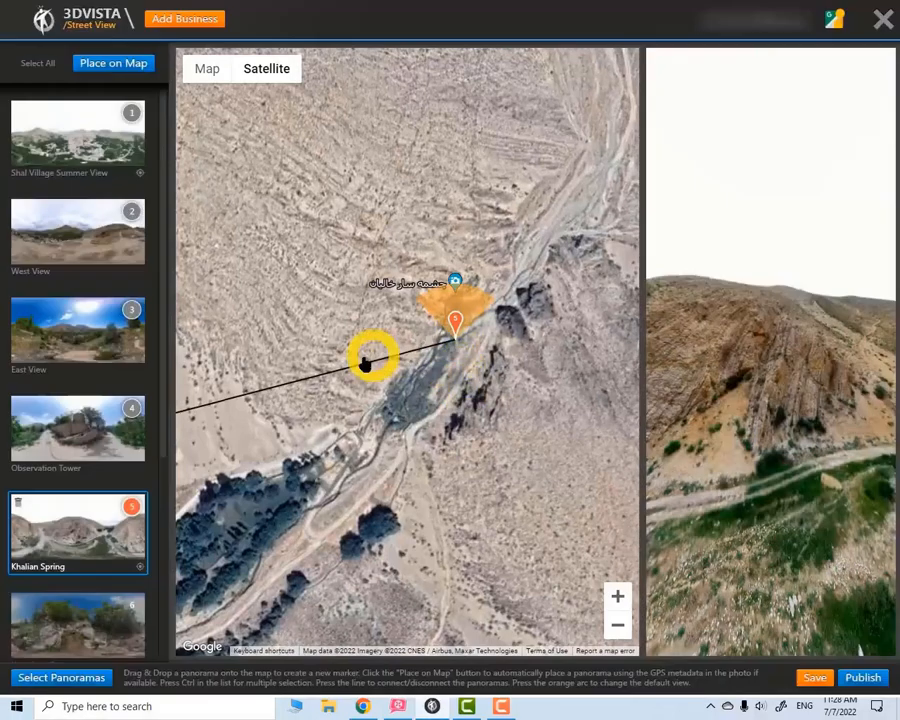
left_click(310, 381)
Turn the Khalian Spring panorama's default view southwest so it looks down the stream, matching the direction to the panorama preview.
left_click_drag(795, 418, 815, 420)
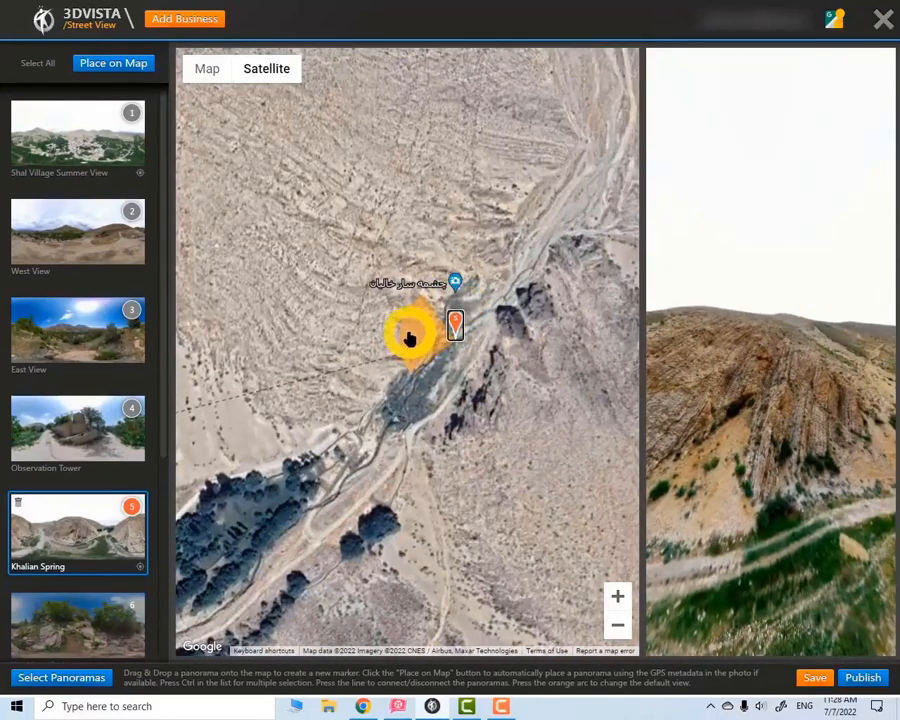
left_click_drag(729, 435, 778, 452)
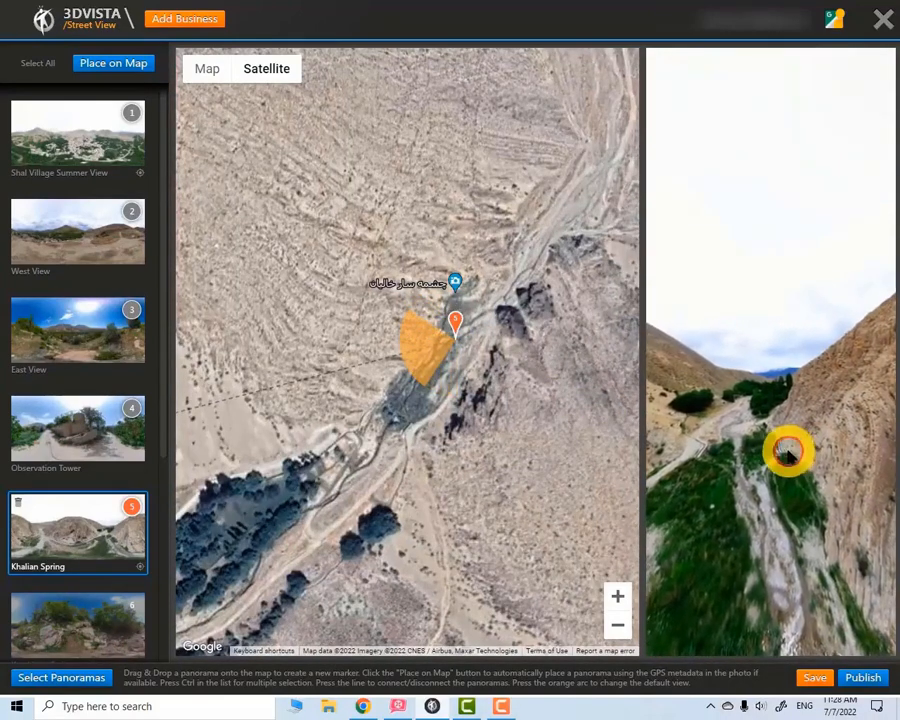
left_click_drag(798, 452, 755, 431)
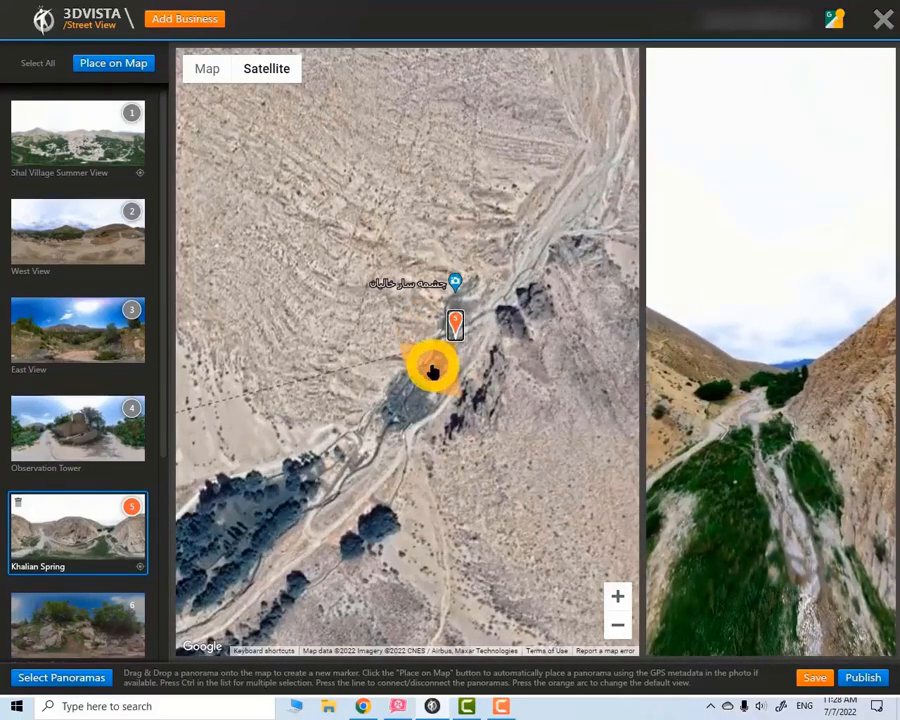
Place the Karakhani Spring panorama beside the small white building north of the East View marker, and turn its default view southeast.
scroll(64, 511, "down", 3)
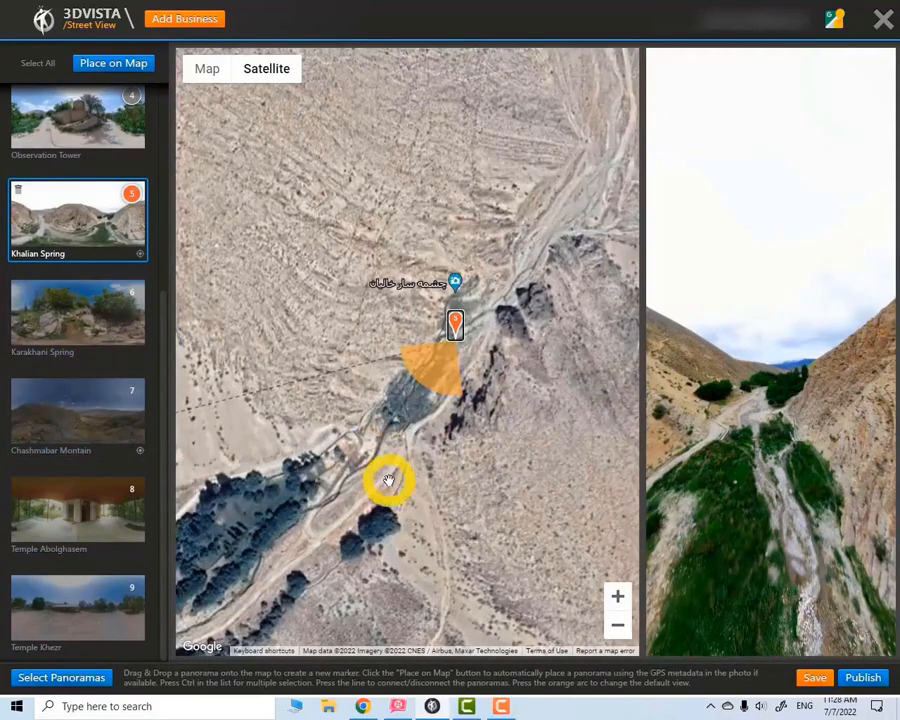
scroll(388, 480, "down", 2)
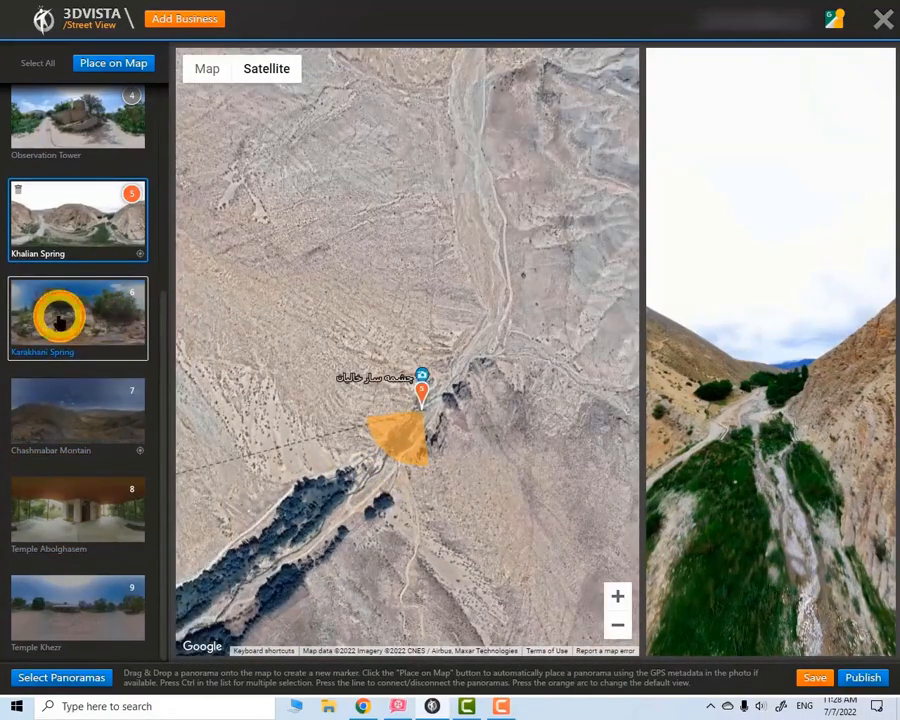
left_click(60, 318)
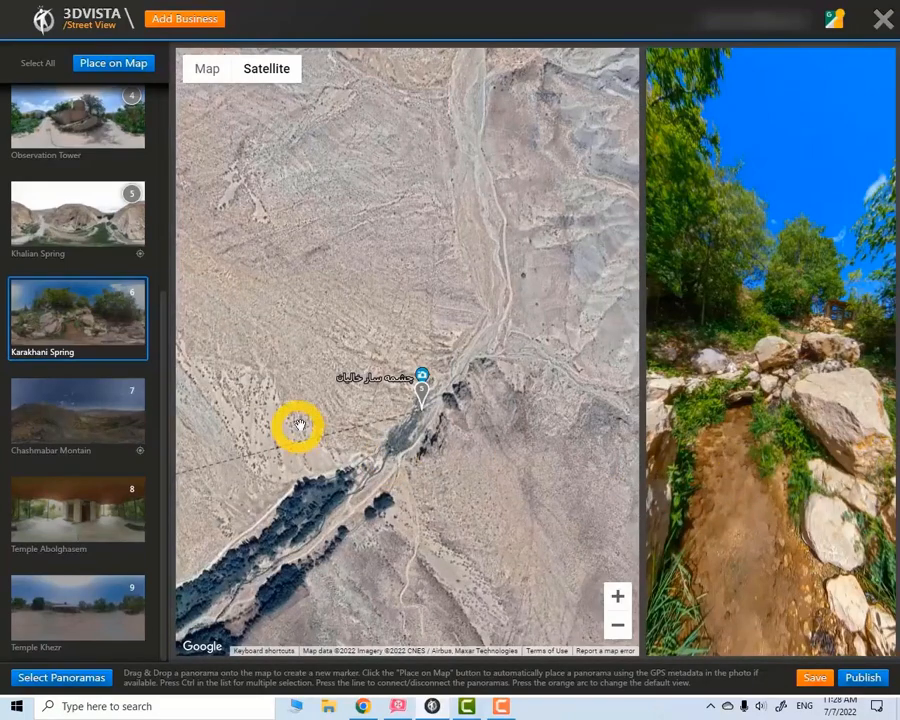
scroll(412, 470, "down", 2)
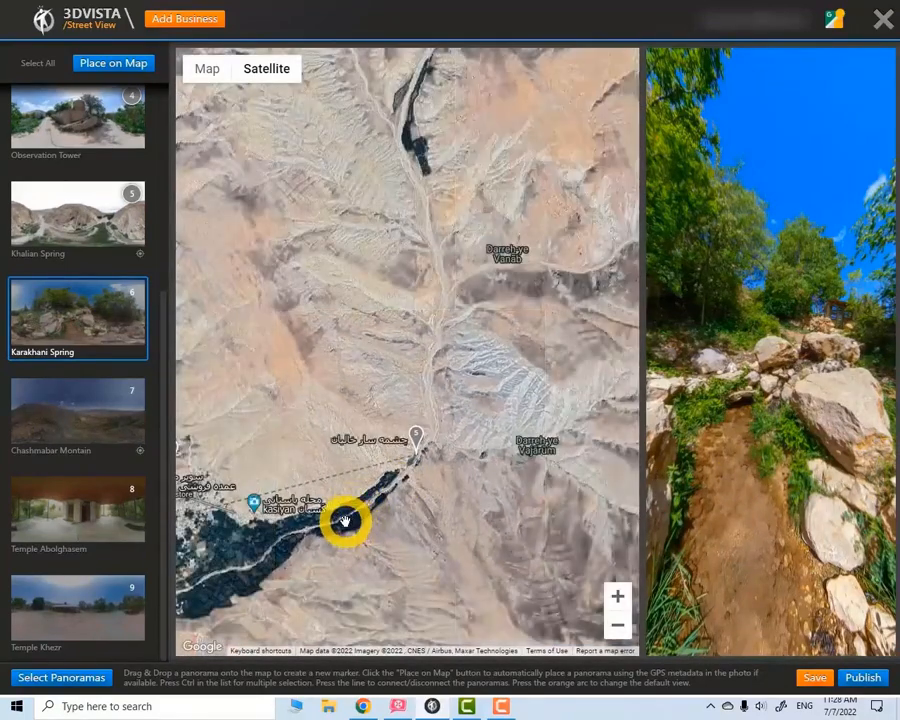
left_click_drag(353, 550, 580, 530)
left_click_drag(354, 526, 562, 520)
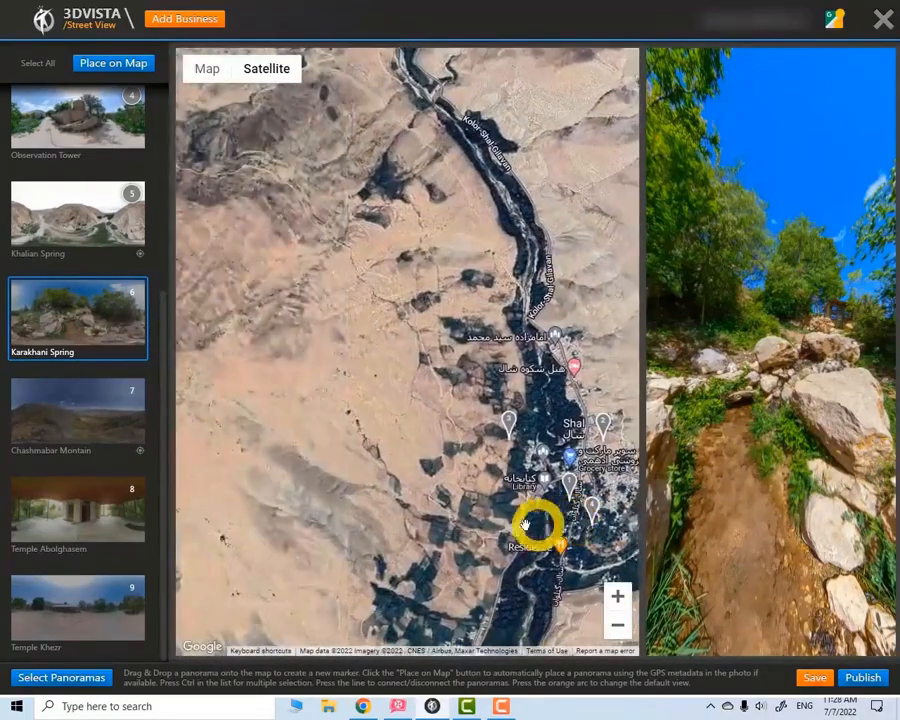
scroll(554, 410, "up", 3)
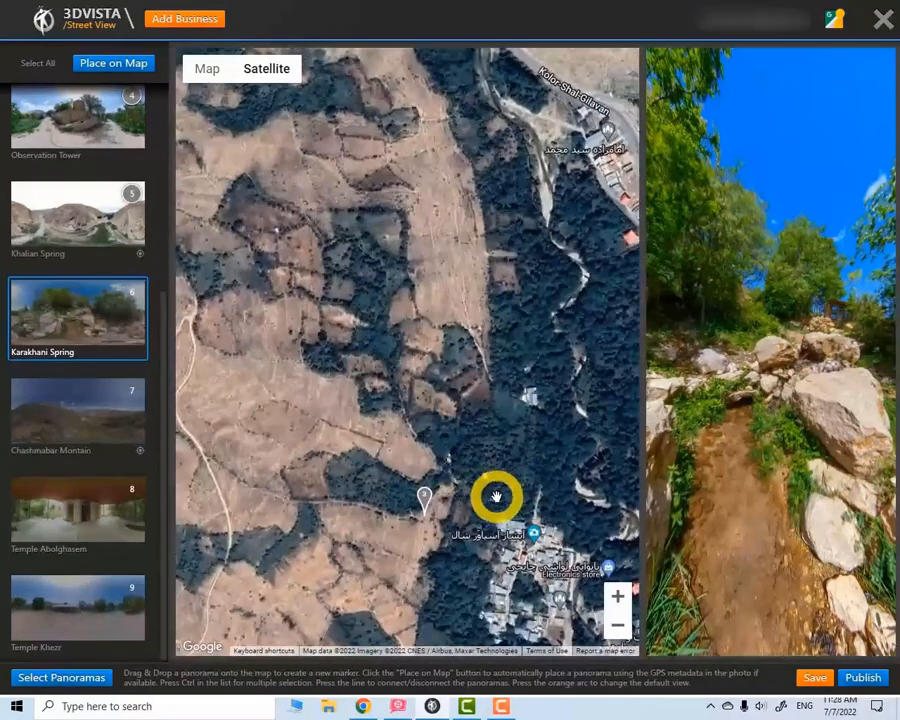
scroll(494, 496, "up", 2)
scroll(436, 476, "up", 1)
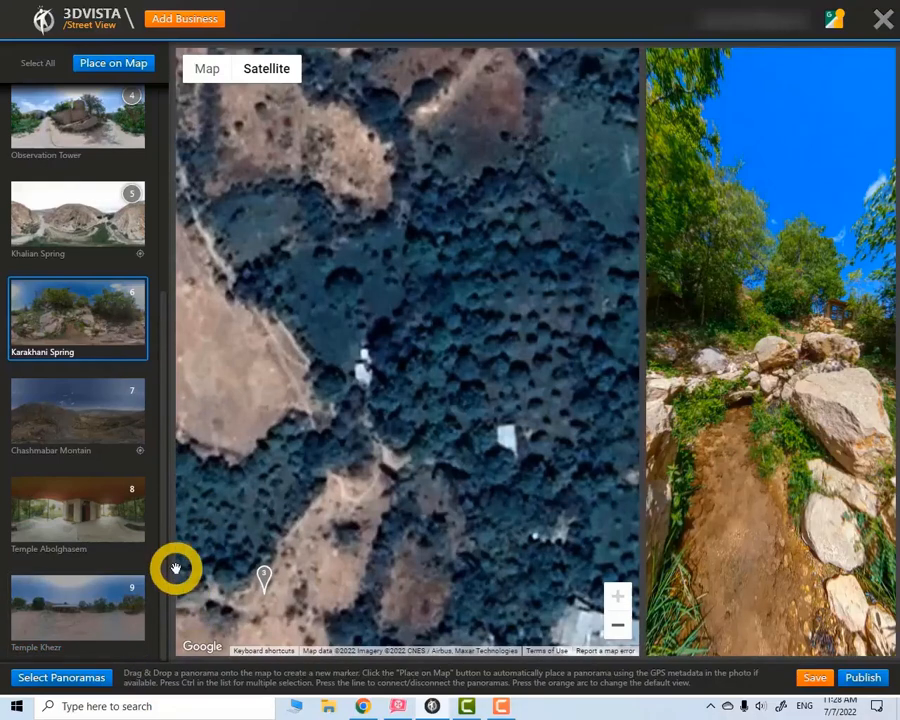
mouse_move(80, 314)
left_mouse_down()
mouse_move(343, 480)
mouse_move(362, 395)
left_mouse_up()
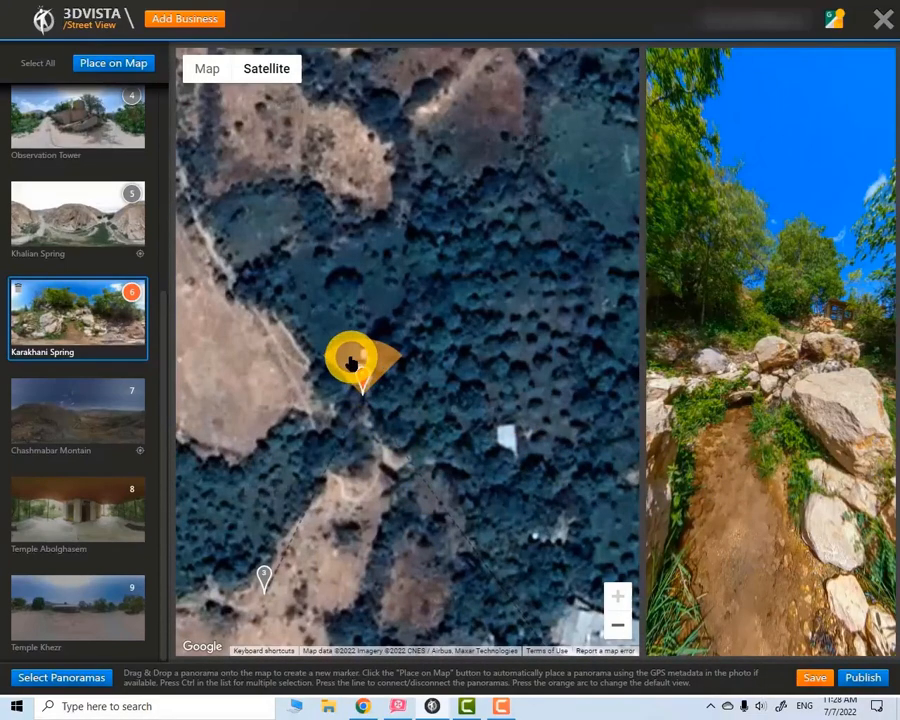
mouse_move(818, 480)
left_mouse_down()
mouse_move(621, 446)
mouse_move(836, 462)
mouse_move(722, 468)
mouse_move(860, 483)
left_mouse_up()
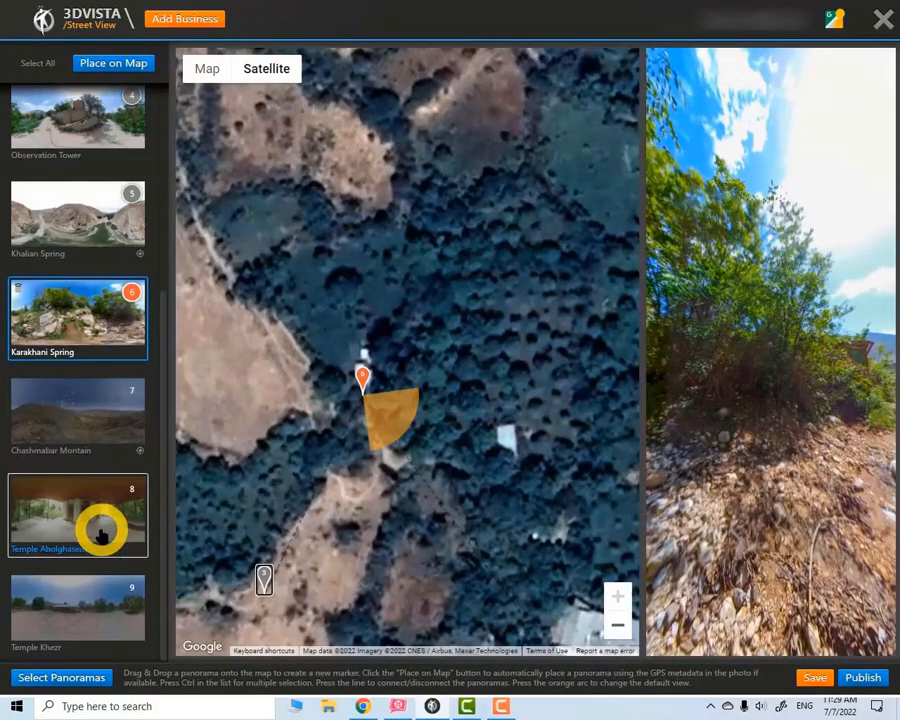
Place the Chashmabar Montain panorama in the mountains northwest of Shal, southeast of varga darra, and turn its default view southwest.
left_click(60, 412)
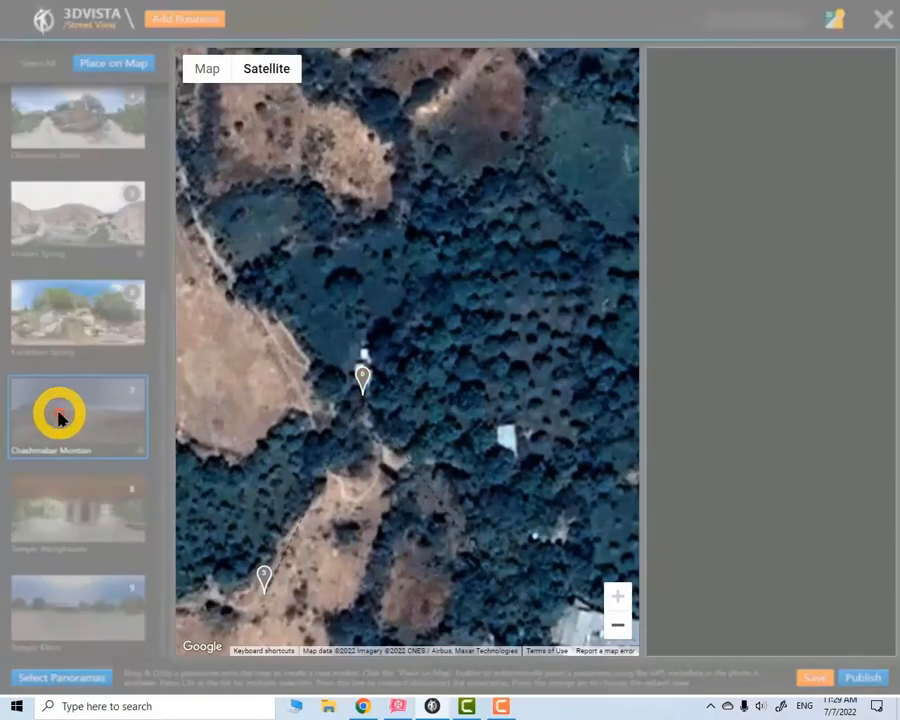
scroll(474, 410, "down", 4)
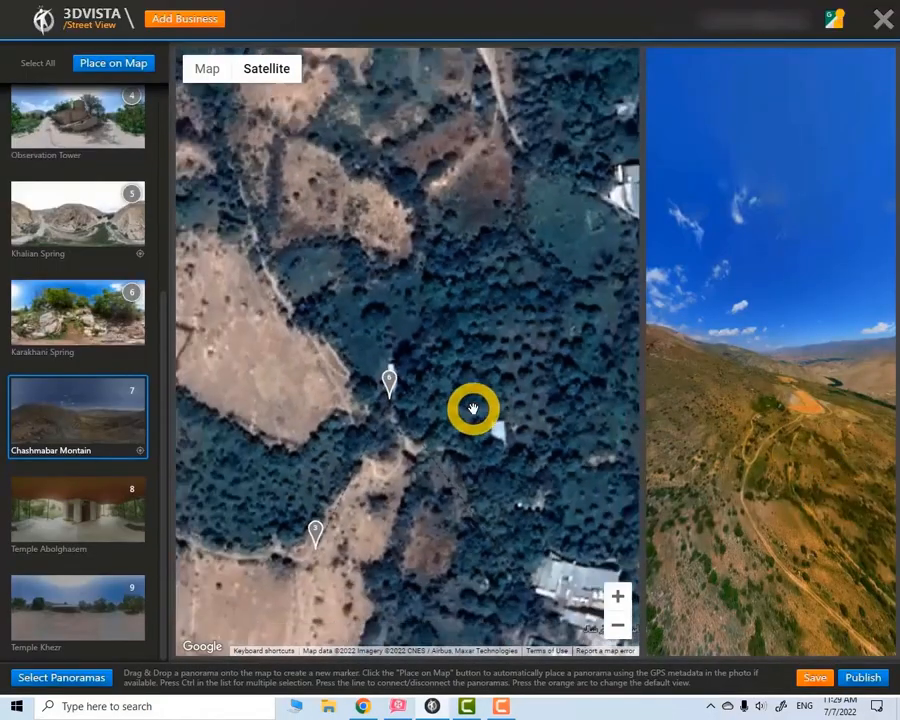
scroll(474, 440, "down", 1)
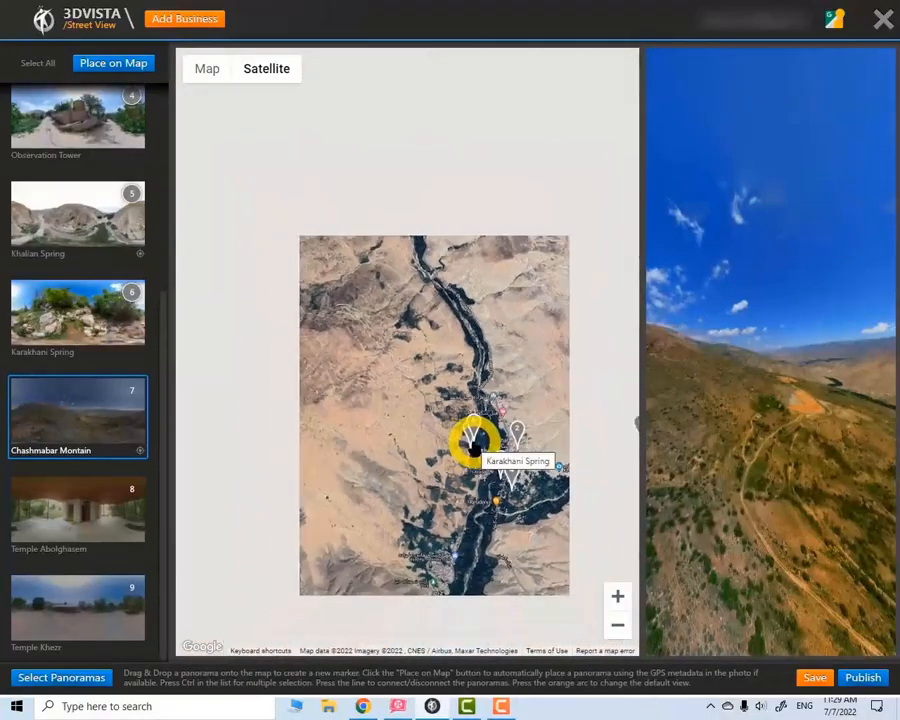
left_click_drag(414, 380, 473, 388)
mouse_move(86, 414)
left_mouse_down()
mouse_move(392, 356)
mouse_move(372, 322)
mouse_move(372, 333)
left_mouse_up()
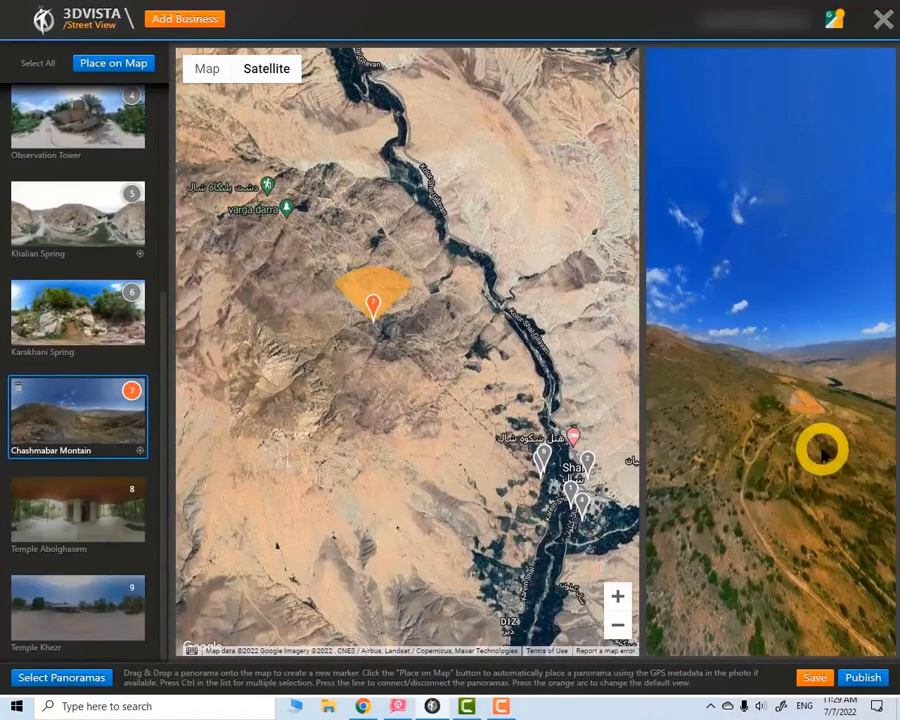
mouse_move(821, 456)
left_mouse_down()
mouse_move(750, 446)
mouse_move(690, 456)
mouse_move(820, 460)
mouse_move(781, 472)
mouse_move(840, 470)
mouse_move(777, 456)
mouse_move(828, 454)
left_mouse_up()
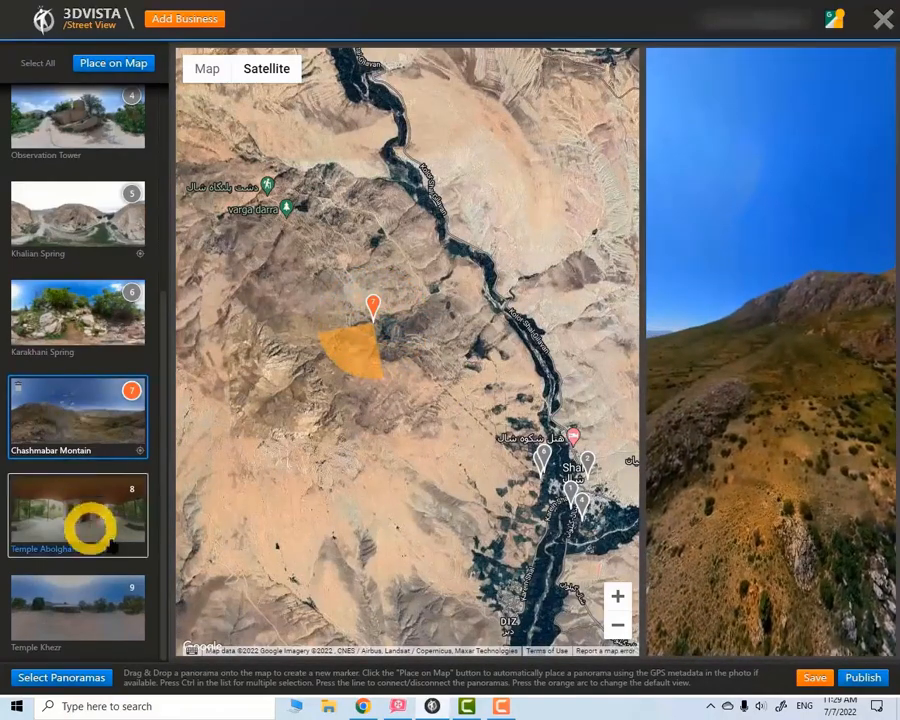
Place the Temple Abolghasem panorama on the temple building beside the road at the forest's edge, southwest of Khalian Spring.
left_click_drag(489, 508, 296, 451)
scroll(443, 480, "up", 2)
left_click_drag(511, 414, 362, 527)
scroll(468, 428, "up", 2)
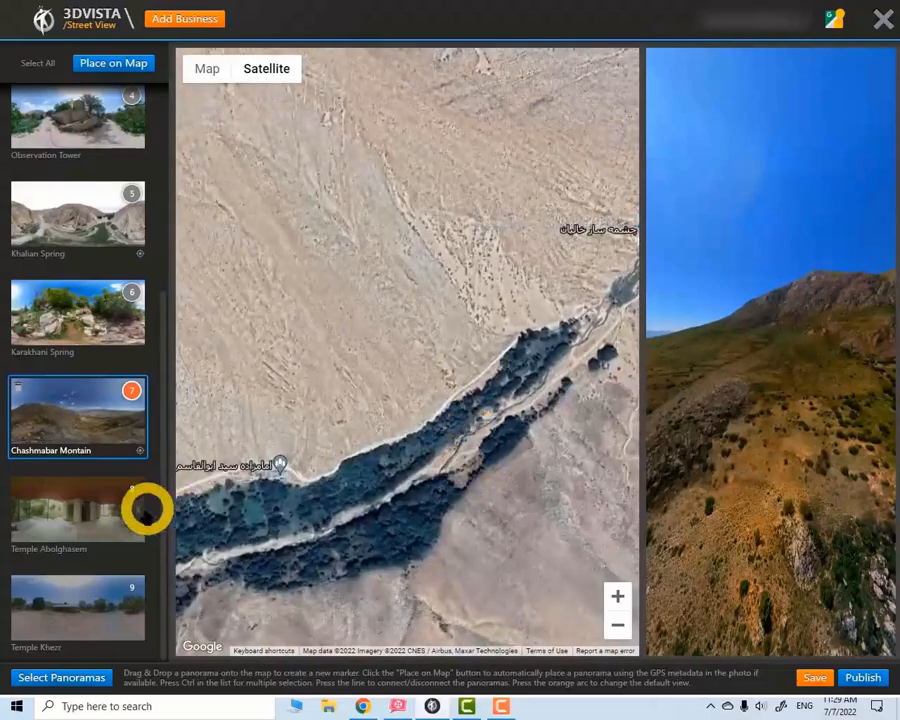
scroll(300, 475, "up", 4)
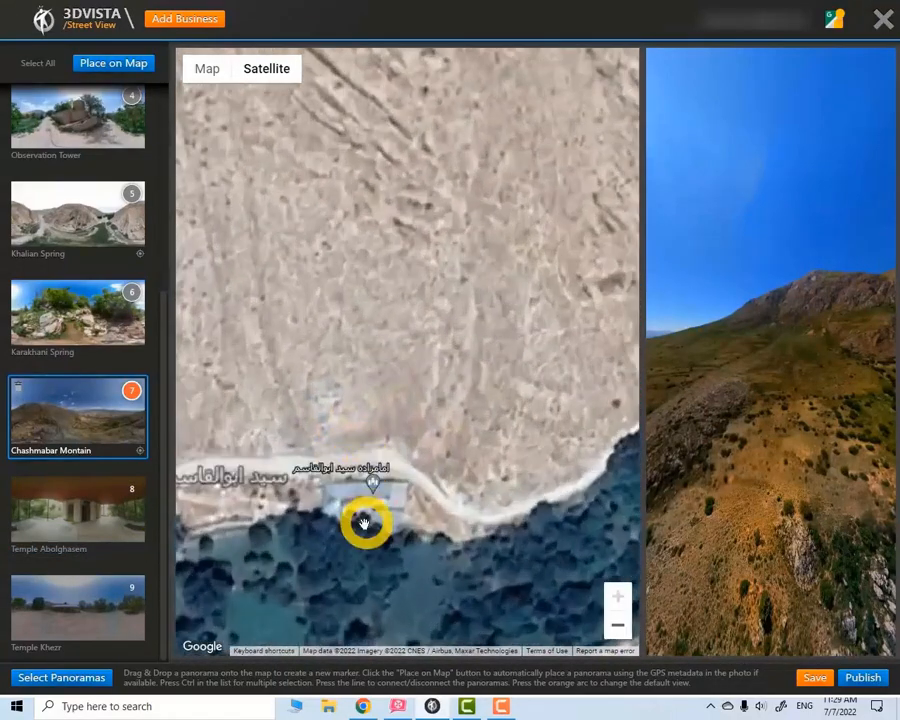
left_click_drag(365, 523, 386, 516)
left_click_drag(42, 524, 390, 496)
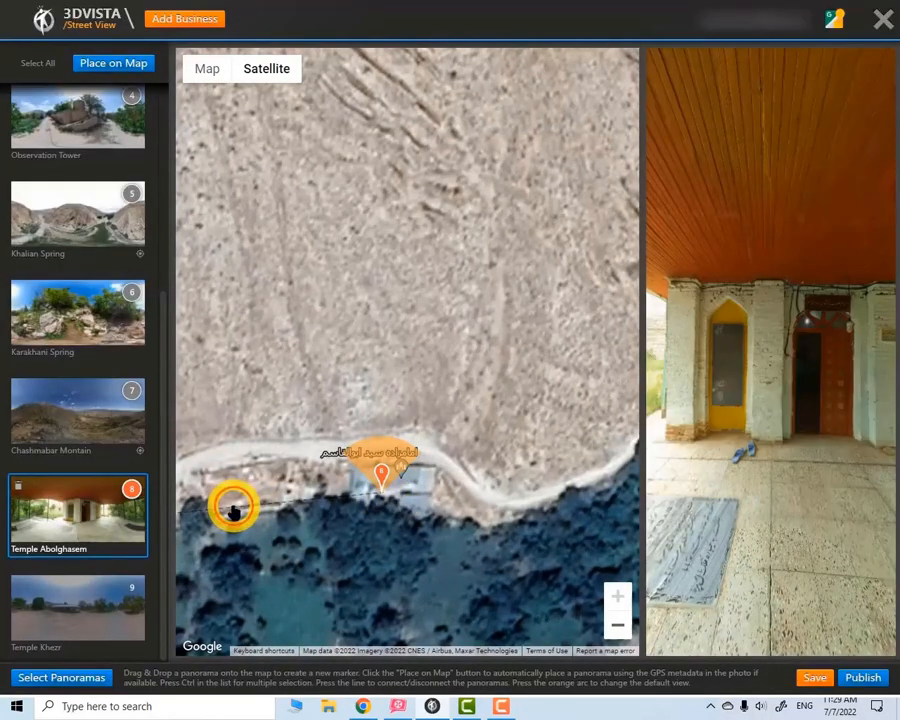
Turn the Temple Abolghasem panorama's default view west, looking out from the porch toward the garden.
left_click_drag(732, 460, 690, 462)
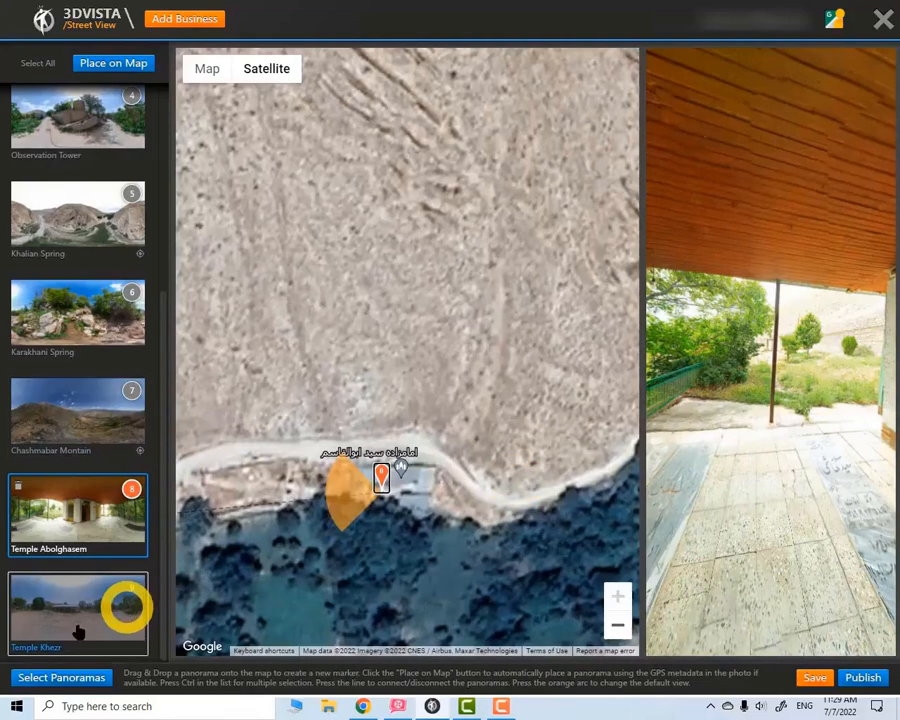
Place the Temple Khezr panorama on the open ground just north of the temple building, southeast of the Observation Tower marker.
scroll(500, 526, "down", 3)
left_click_drag(430, 612, 550, 412)
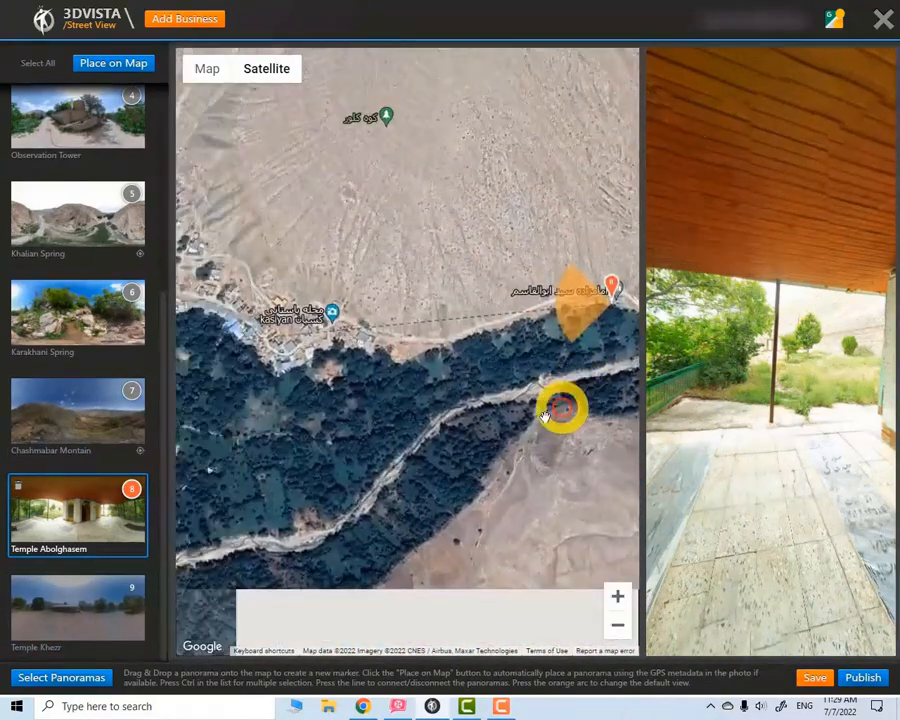
scroll(430, 428, "down", 1)
left_click_drag(333, 432, 496, 458)
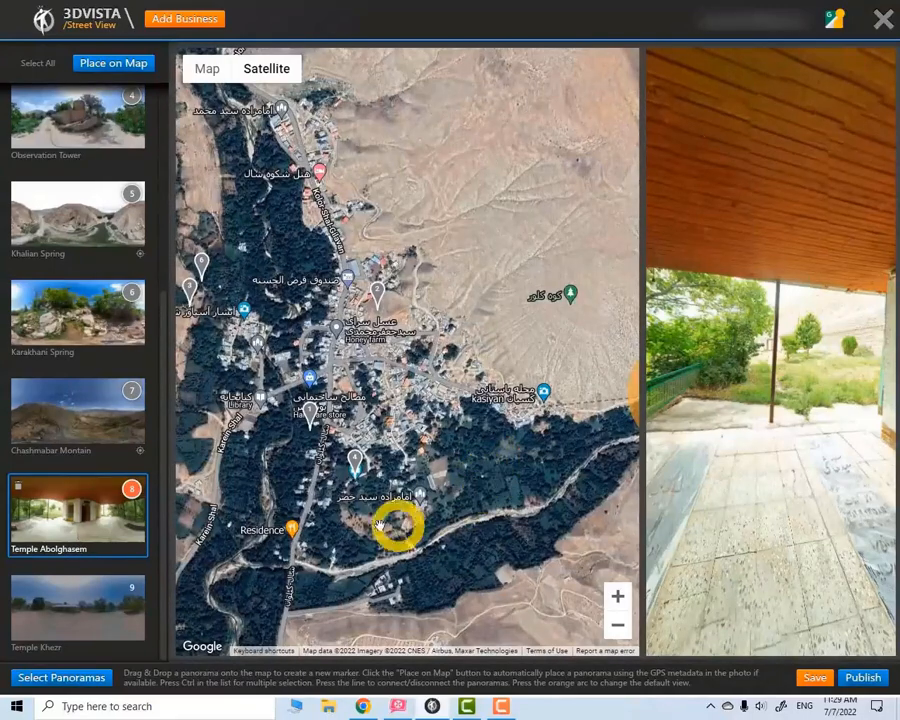
scroll(398, 528, "up", 3)
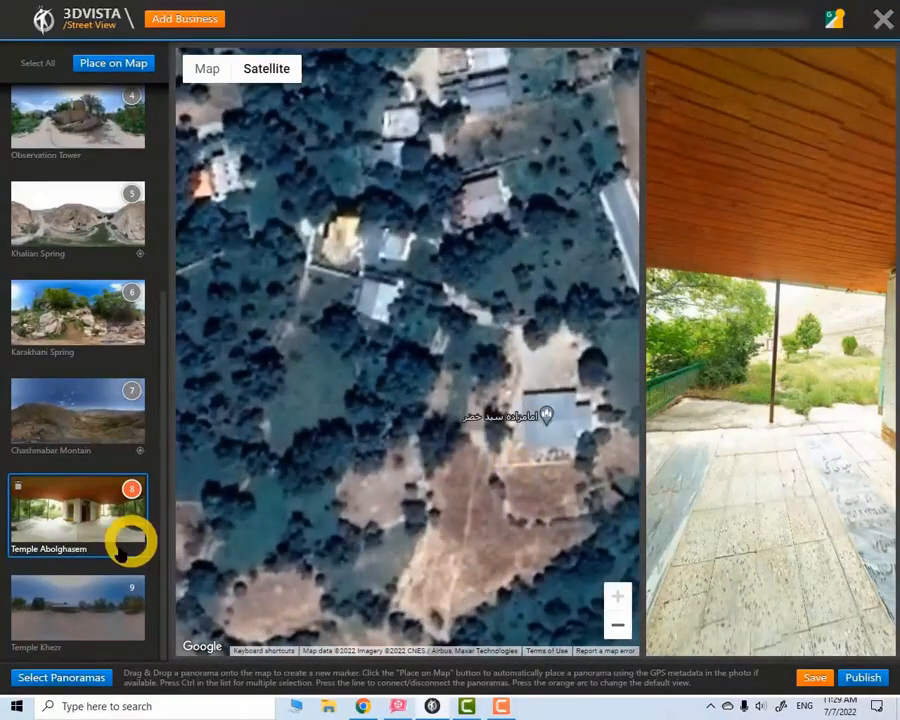
mouse_move(70, 600)
left_mouse_down()
mouse_move(64, 606)
mouse_move(366, 540)
mouse_move(534, 377)
mouse_move(534, 388)
left_mouse_up()
Remove the connection from the Temple Khezr marker and turn its default view south-southeast to face the temple building.
left_click(436, 313)
left_click_drag(560, 345, 556, 403)
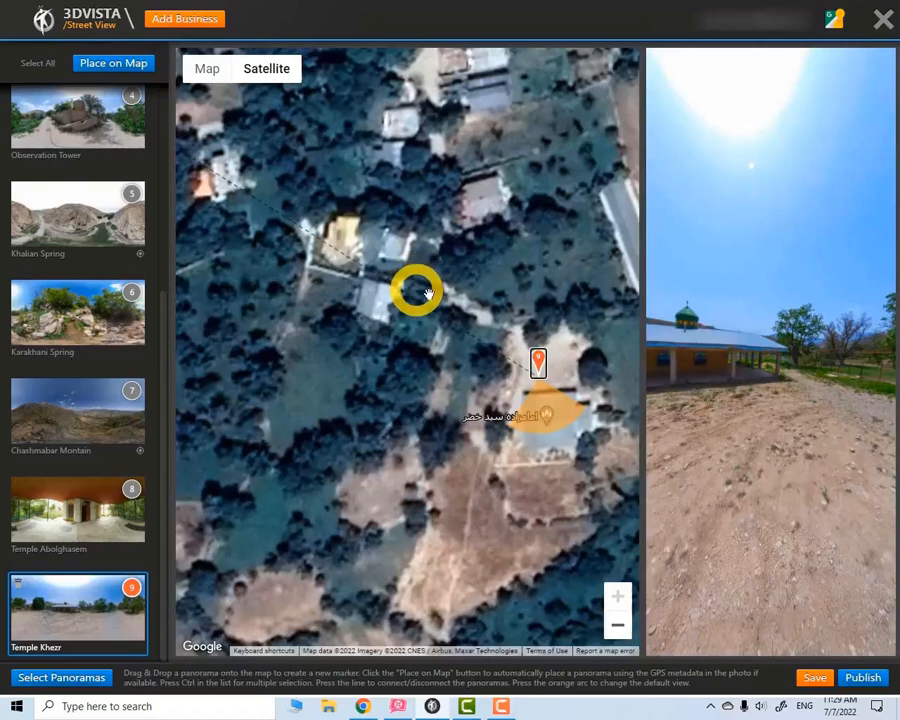
left_click(334, 250)
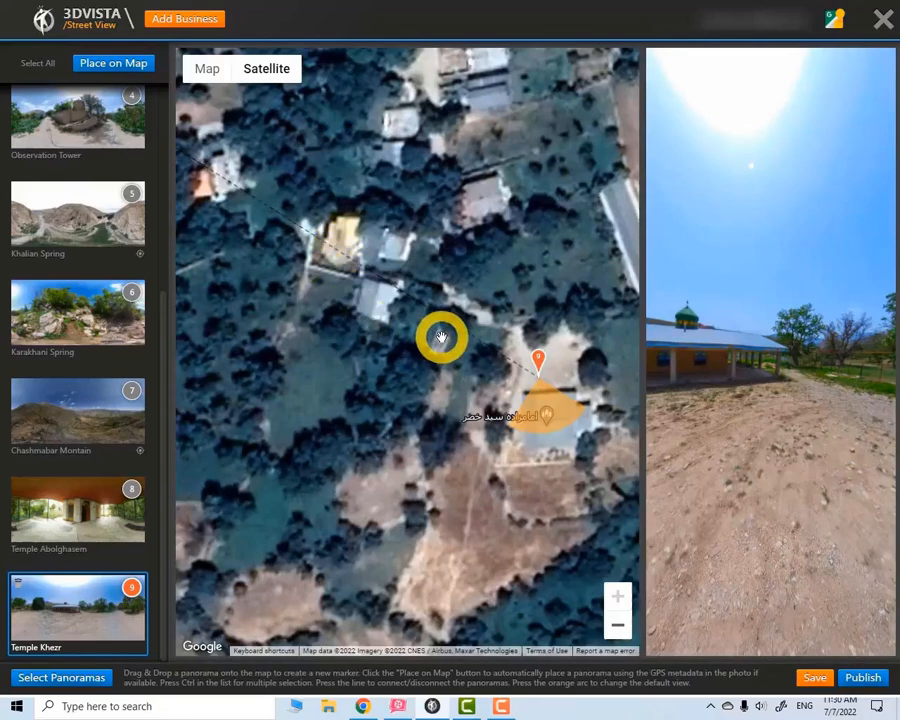
left_click_drag(730, 424, 710, 424)
mouse_move(581, 405)
left_mouse_down()
mouse_move(532, 414)
mouse_move(553, 417)
left_mouse_up()
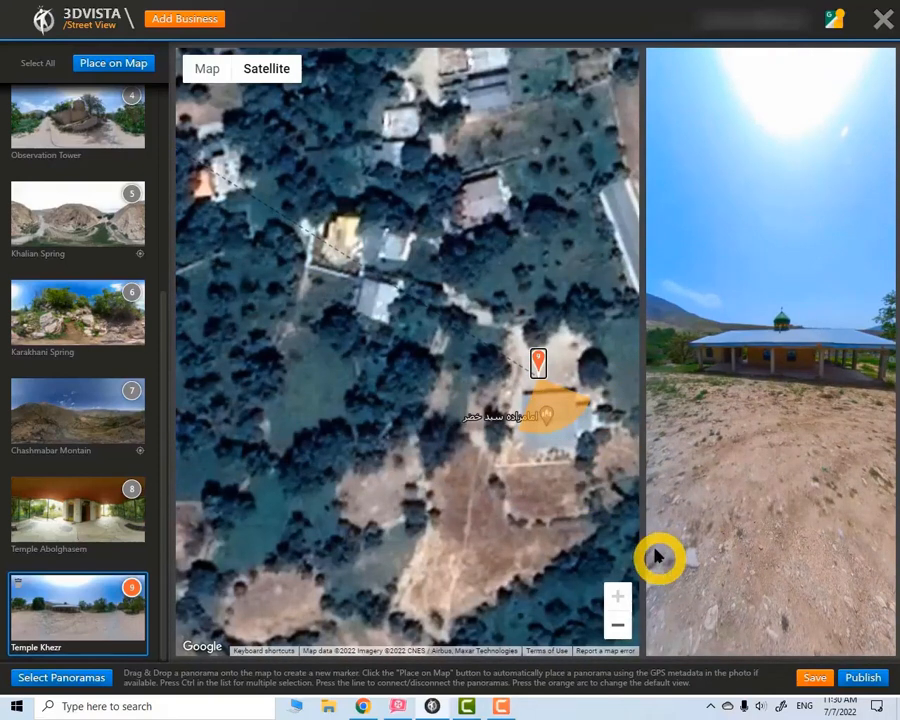
Save the Street View tour and publish it with only To Google Street View selected.
left_click(815, 678)
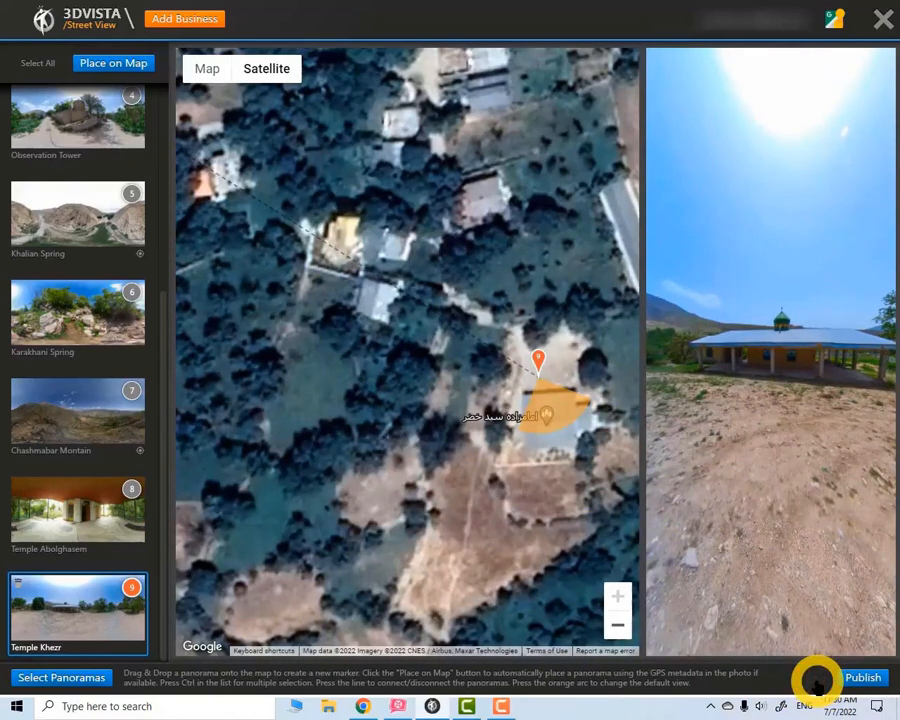
left_click(863, 678)
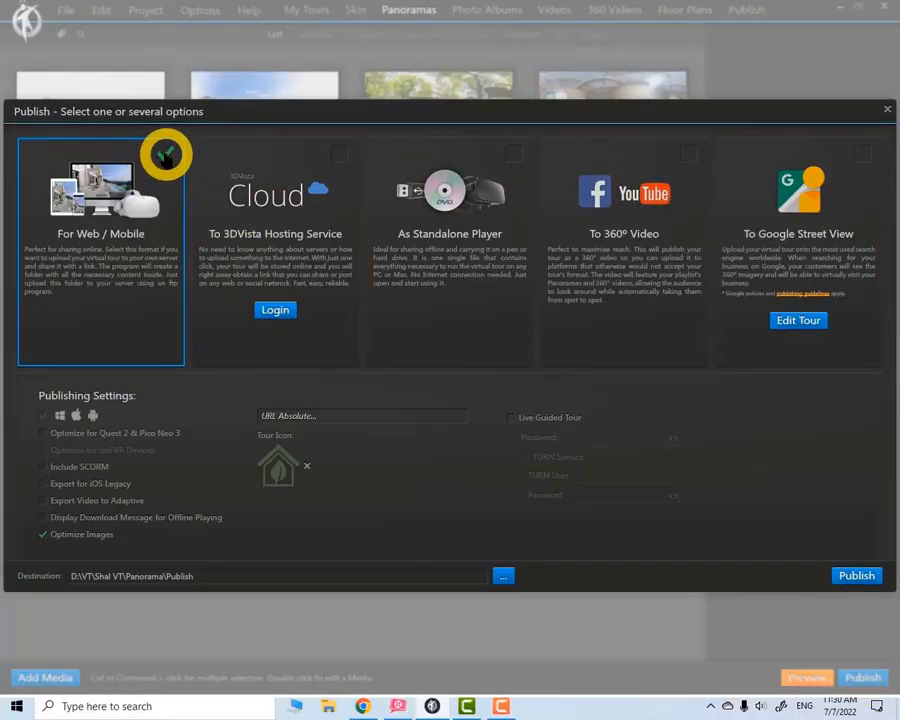
left_click(863, 154)
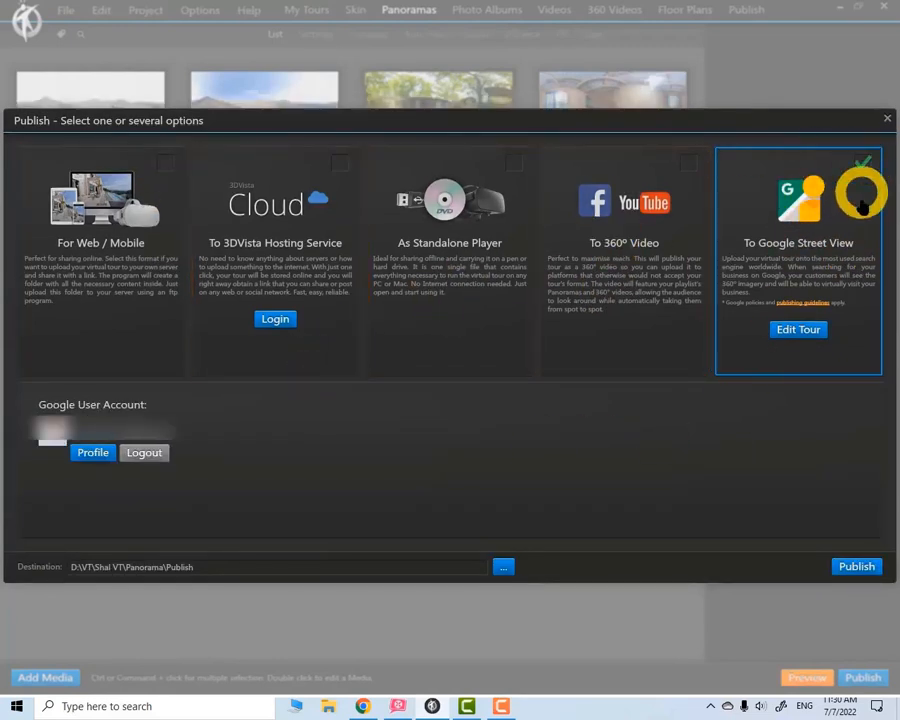
left_click(855, 566)
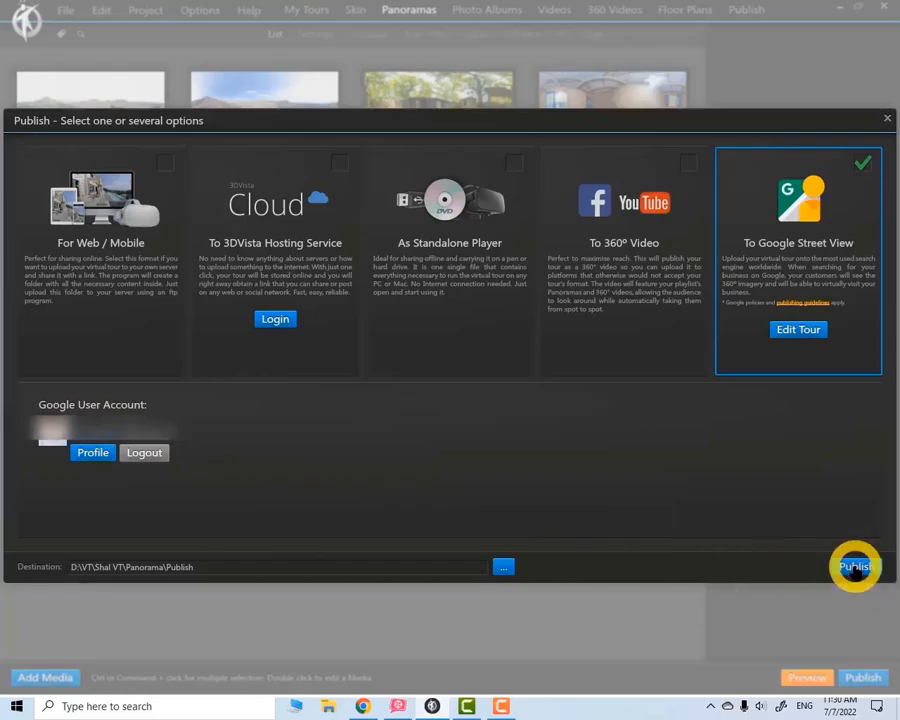
left_click(449, 372)
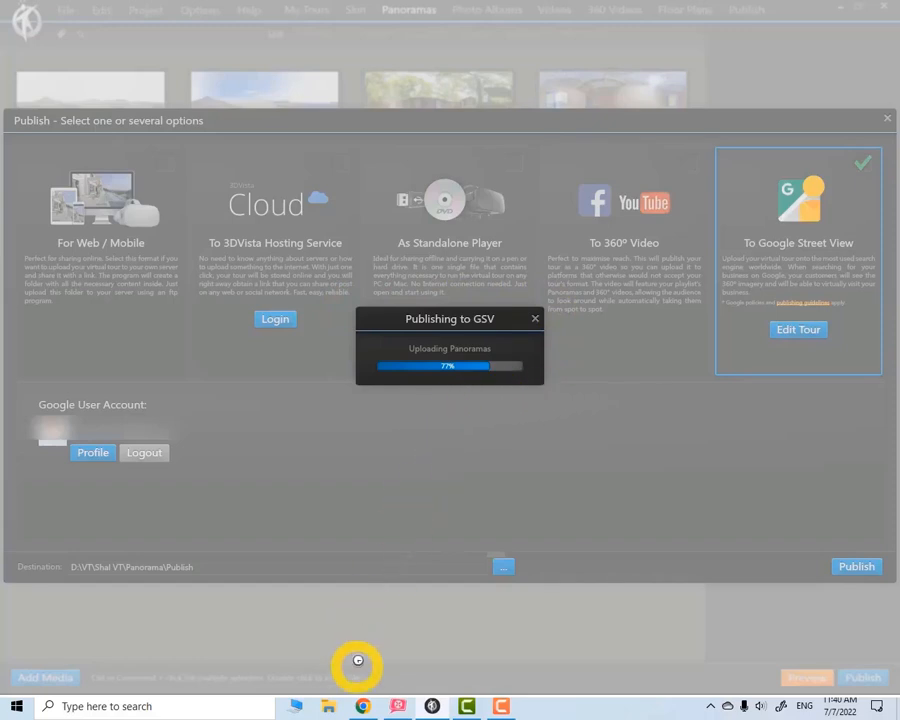
Switch to Google Maps in Chrome and examine the 360° Street View panorama over the western side of Shal village.
left_click(363, 706)
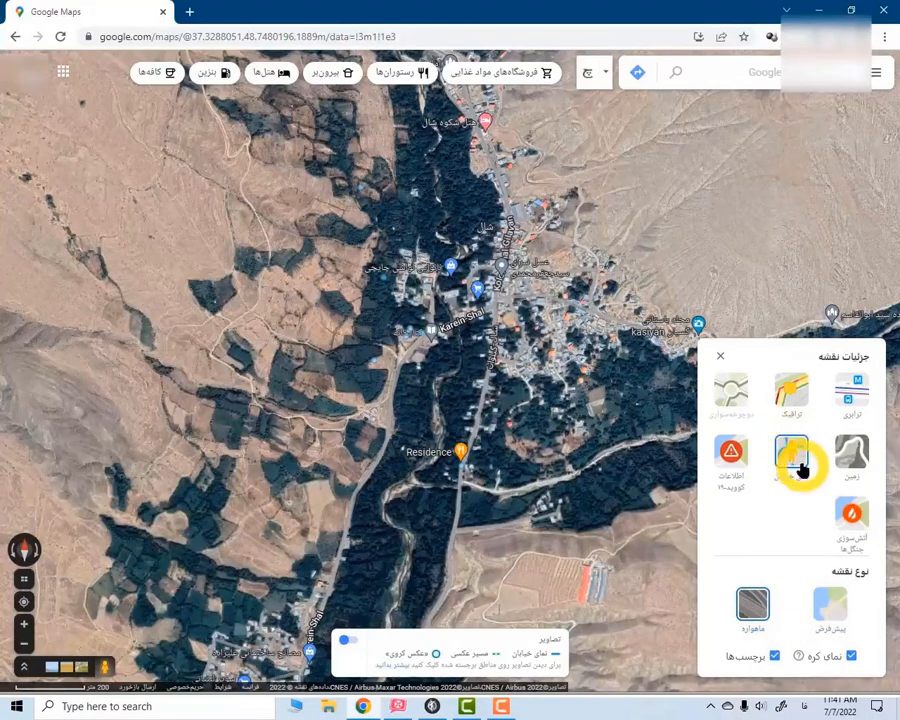
scroll(367, 291, "up", 3)
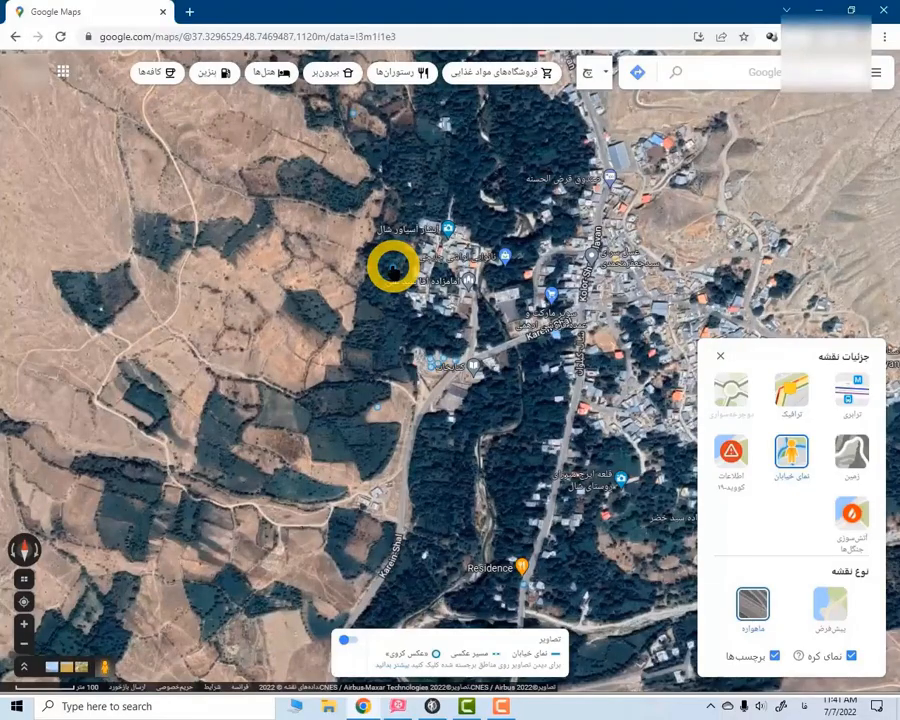
left_click(395, 268)
left_click_drag(610, 470, 285, 303)
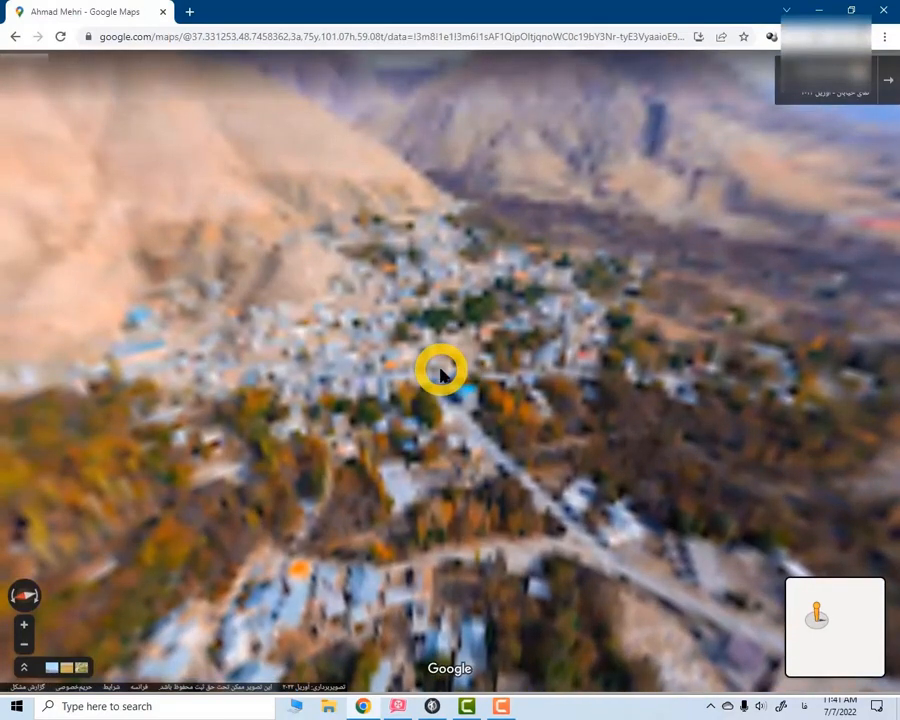
left_click_drag(412, 347, 452, 428)
left_click_drag(586, 459, 106, 364)
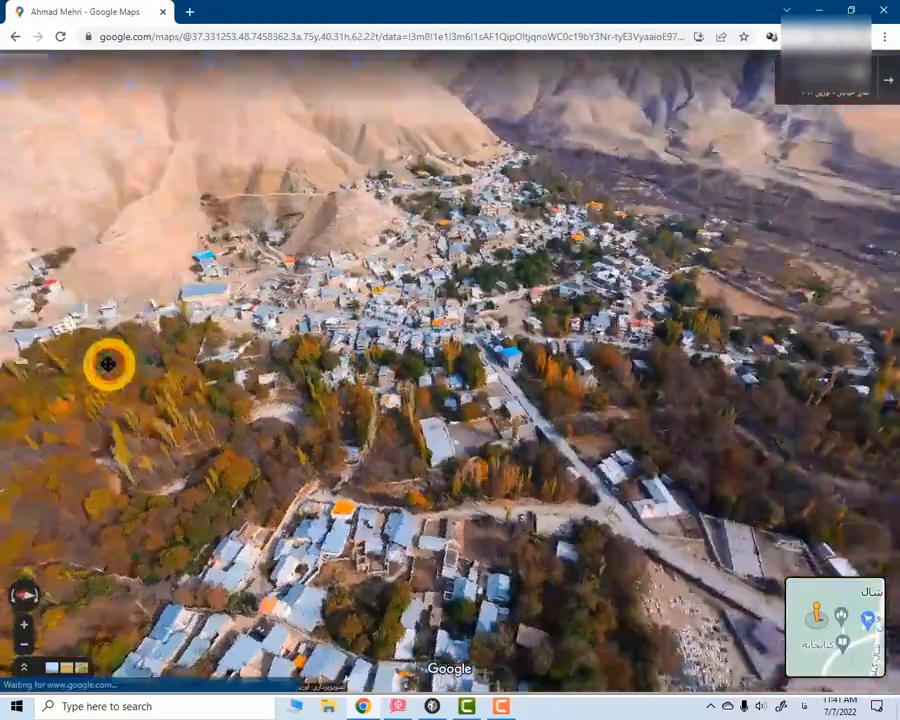
left_click_drag(393, 433, 606, 462)
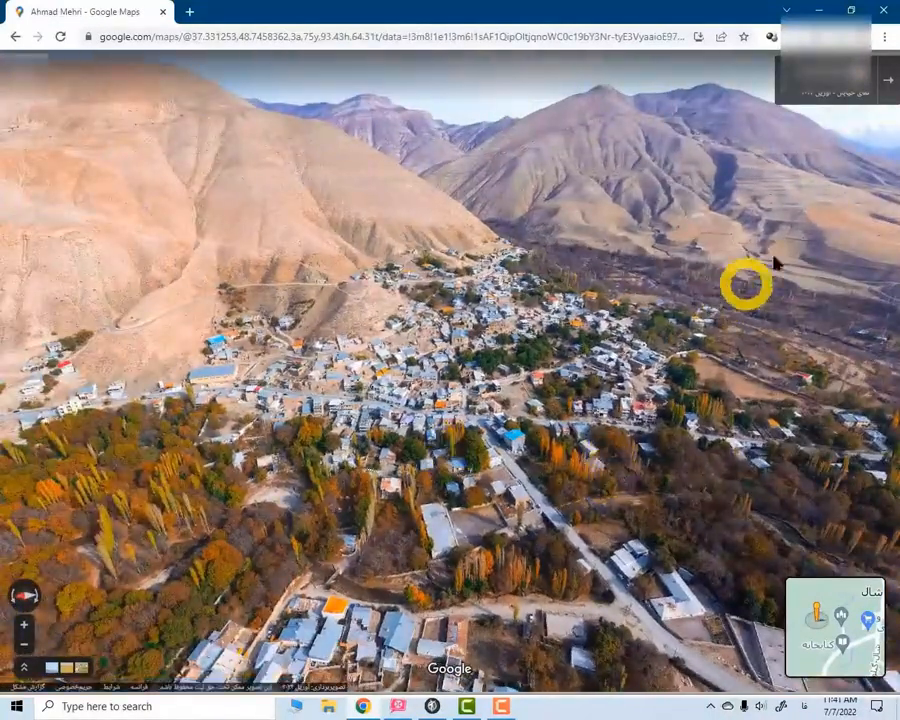
left_click(888, 80)
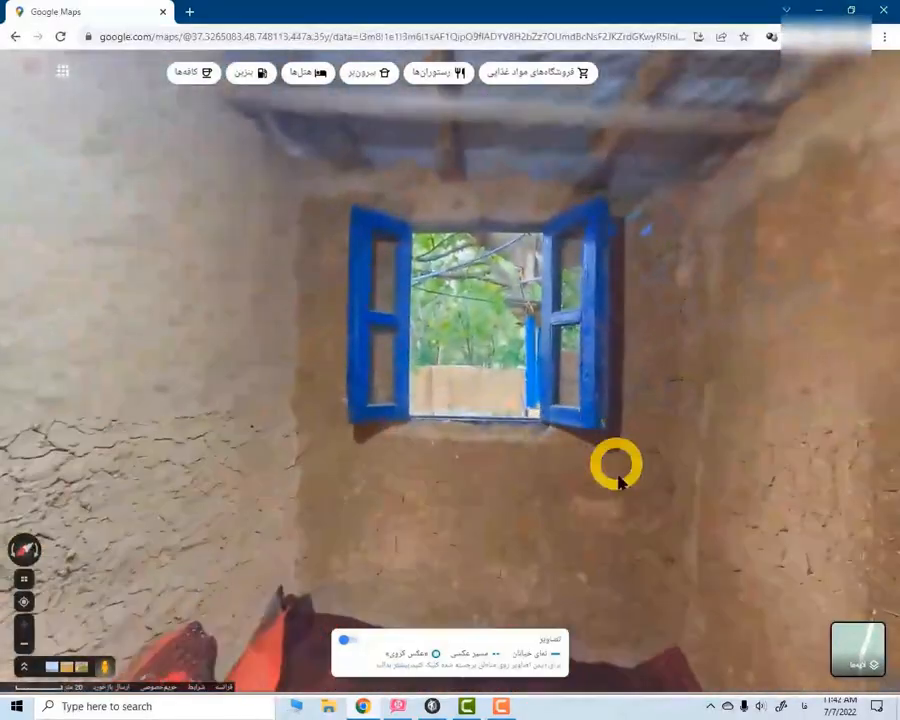
Look around the 360° panorama of the mud-walled room at Residence, and return to 3DVista to check the upload progress.
left_click_drag(697, 496, 223, 375)
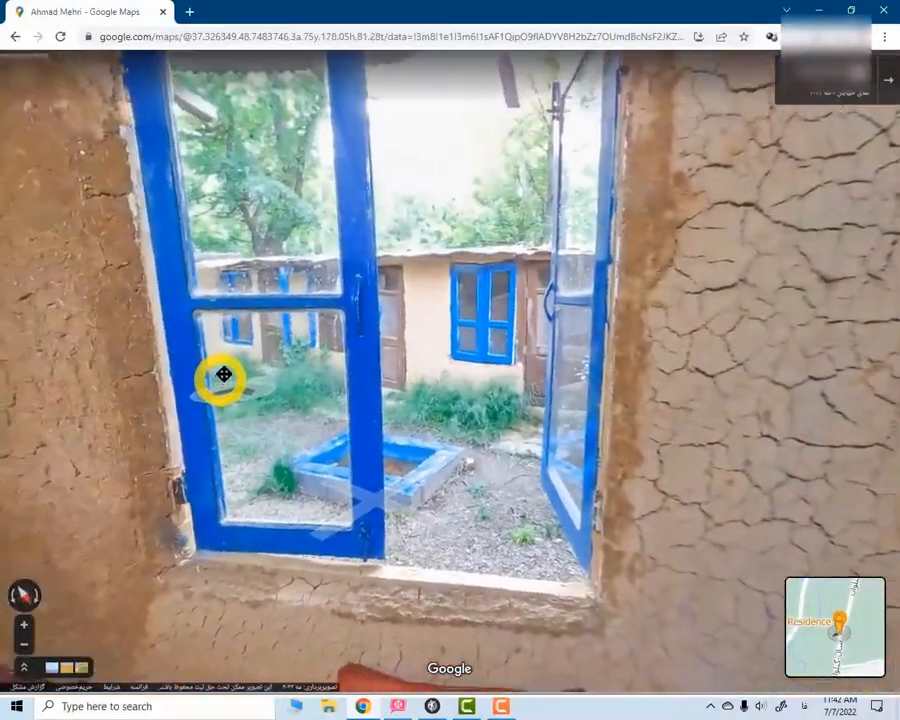
left_click_drag(234, 328, 300, 342)
left_click(332, 380)
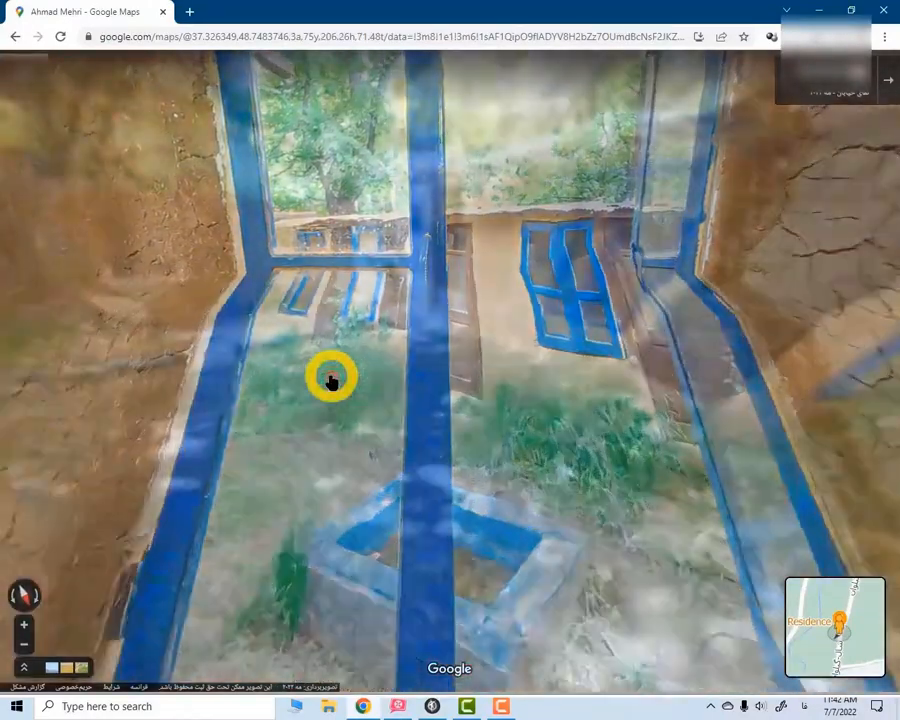
left_click_drag(648, 391, 54, 352)
left_click_drag(440, 325, 105, 420)
left_click(487, 563)
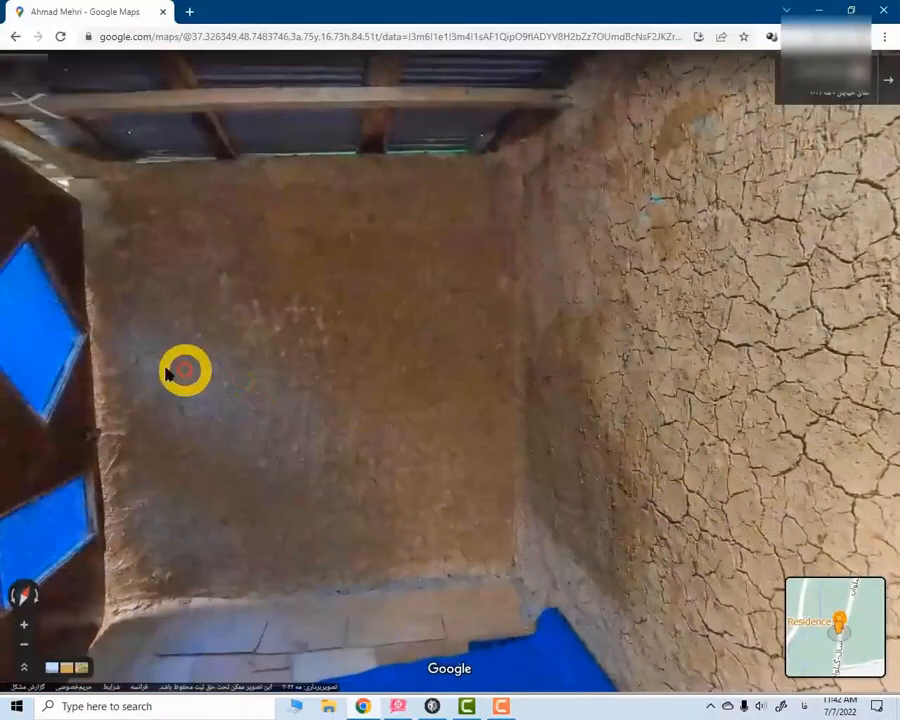
left_click_drag(182, 368, 428, 350)
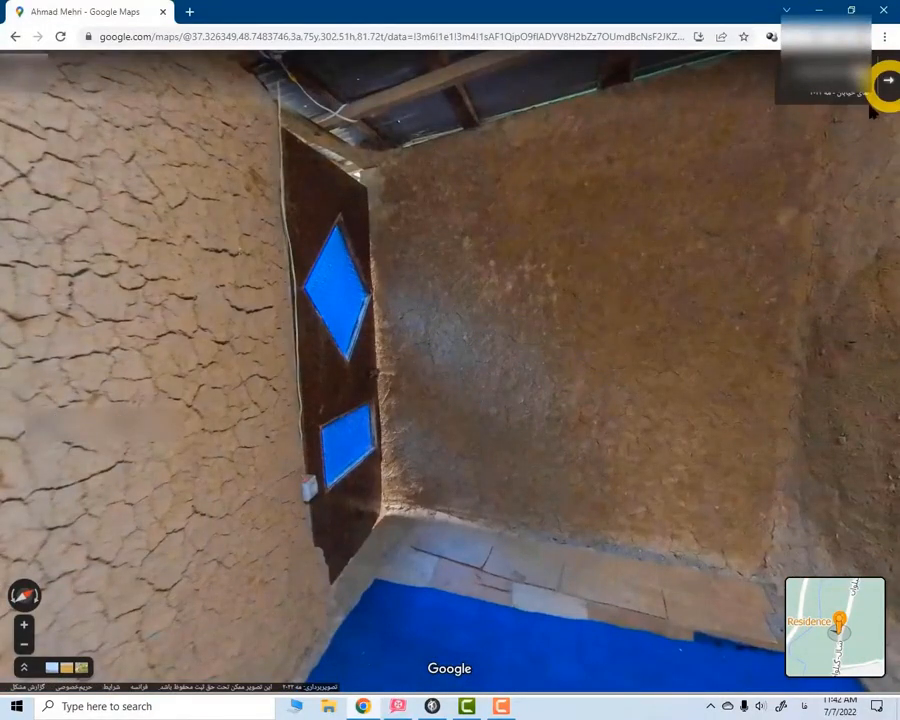
left_click(430, 704)
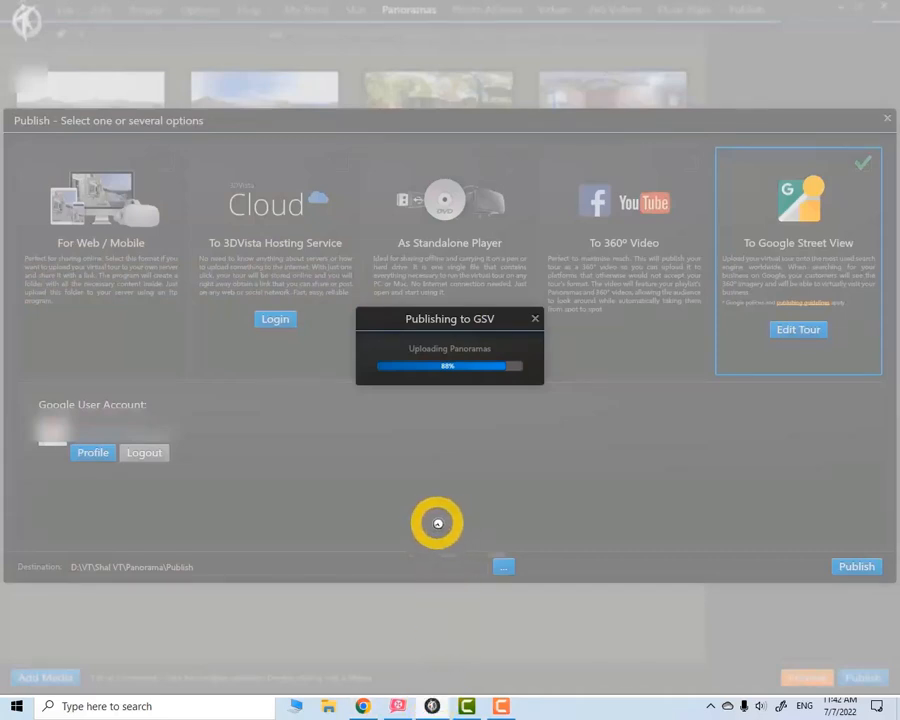